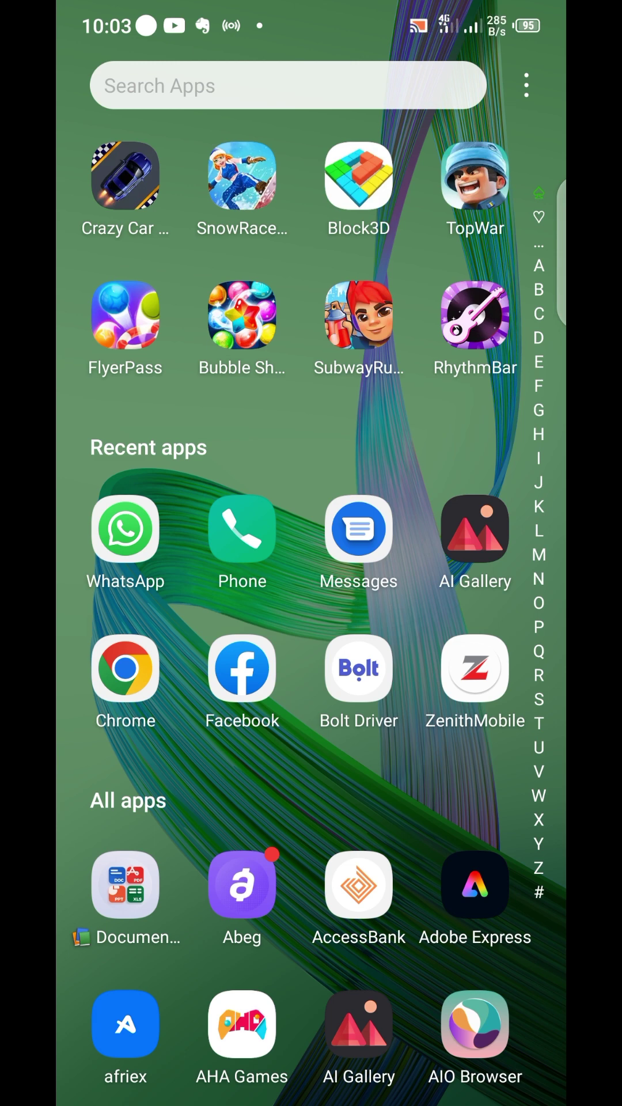
Step: Launch Toontastic 3D from the T apps, start a Short Story and open its Beginning scene
left_click(539, 724)
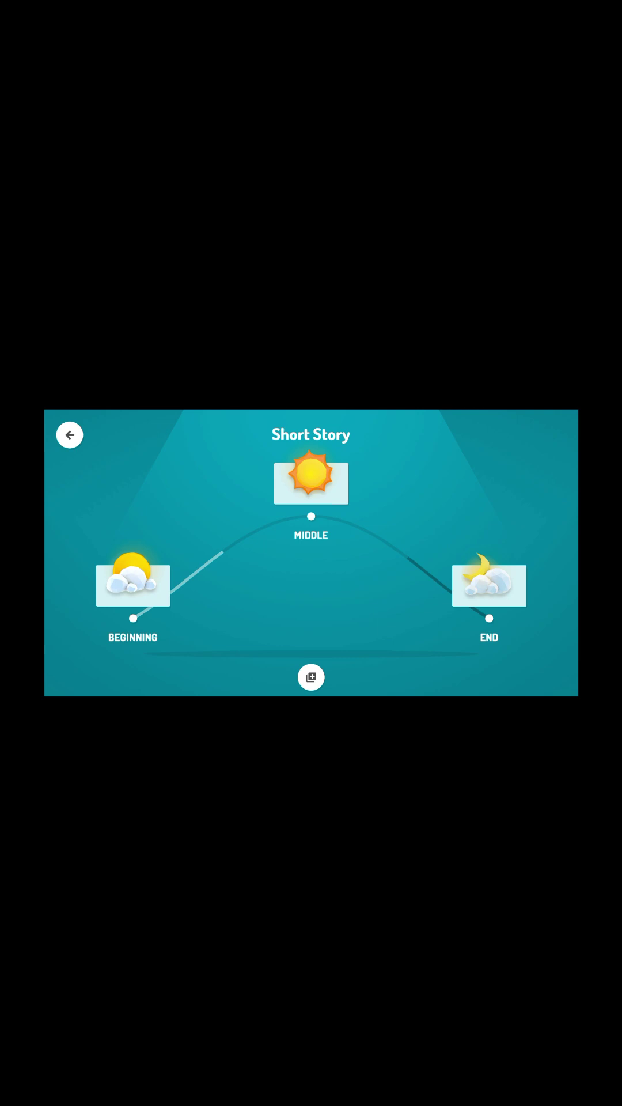
left_click(133, 586)
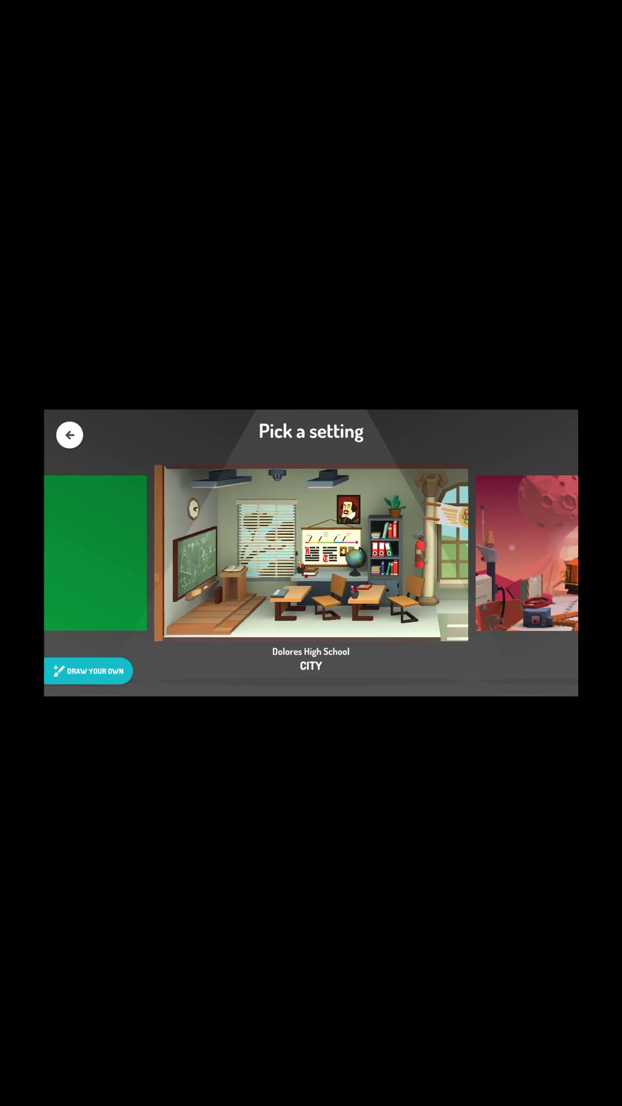
Step: Scroll through the setting carousel toward Camp Whatwasthat in the Spooky Camp set
left_click_drag(409, 573, 182, 573)
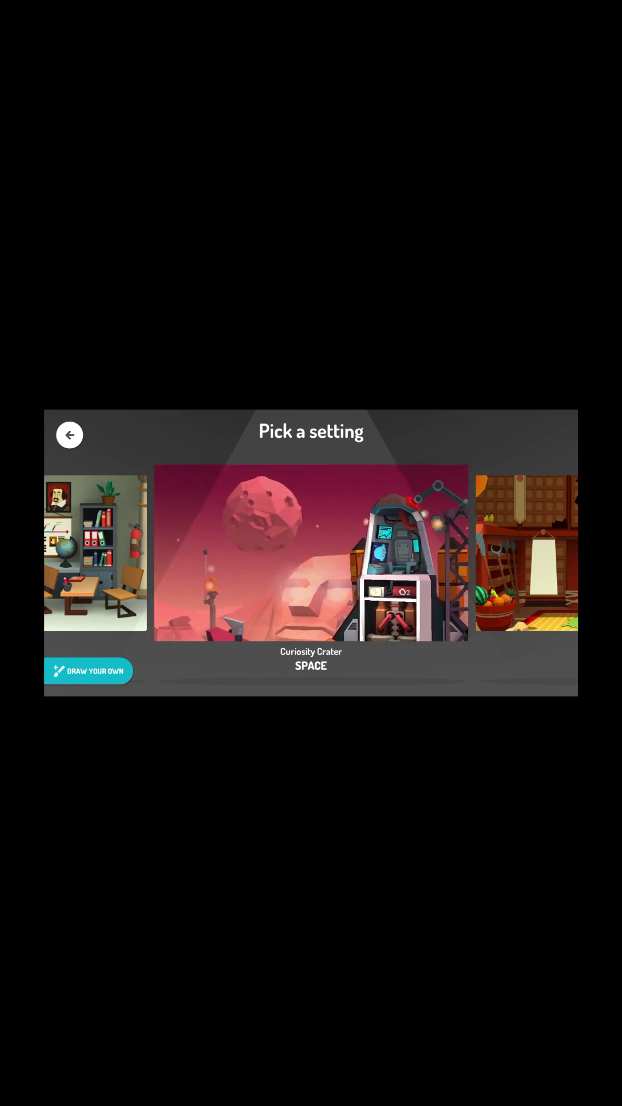
left_click_drag(432, 553, 173, 554)
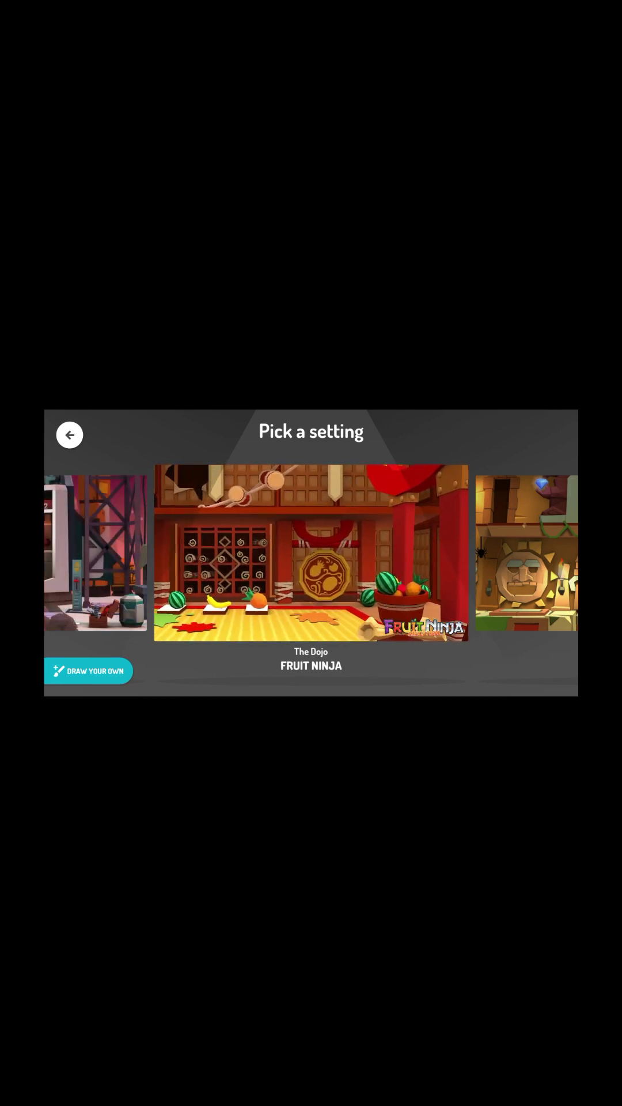
left_click_drag(433, 554, 173, 553)
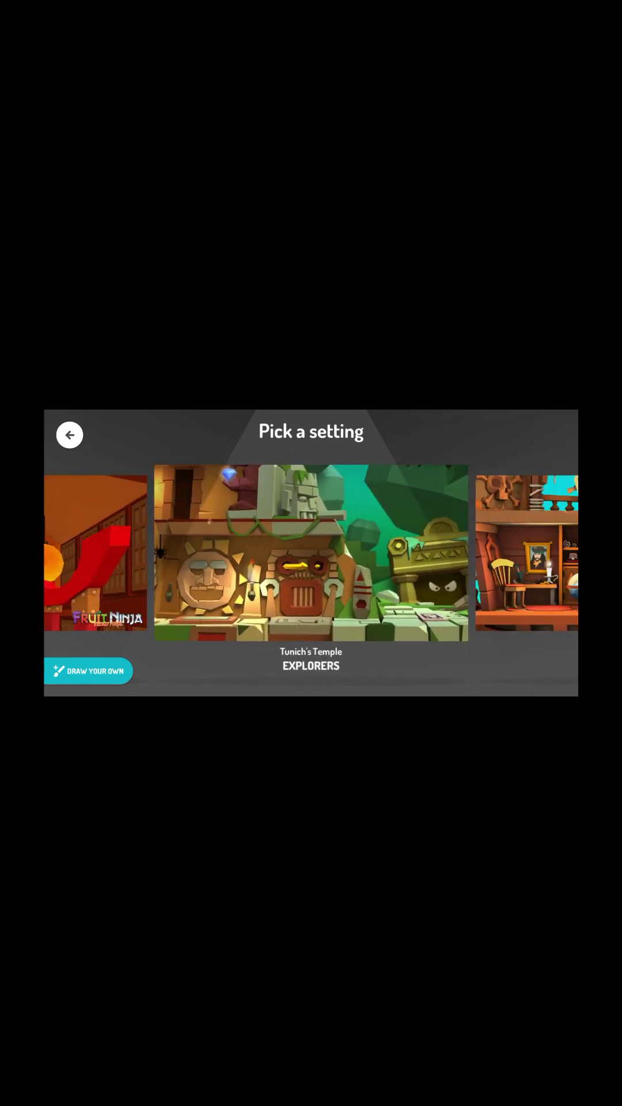
left_click_drag(432, 553, 173, 554)
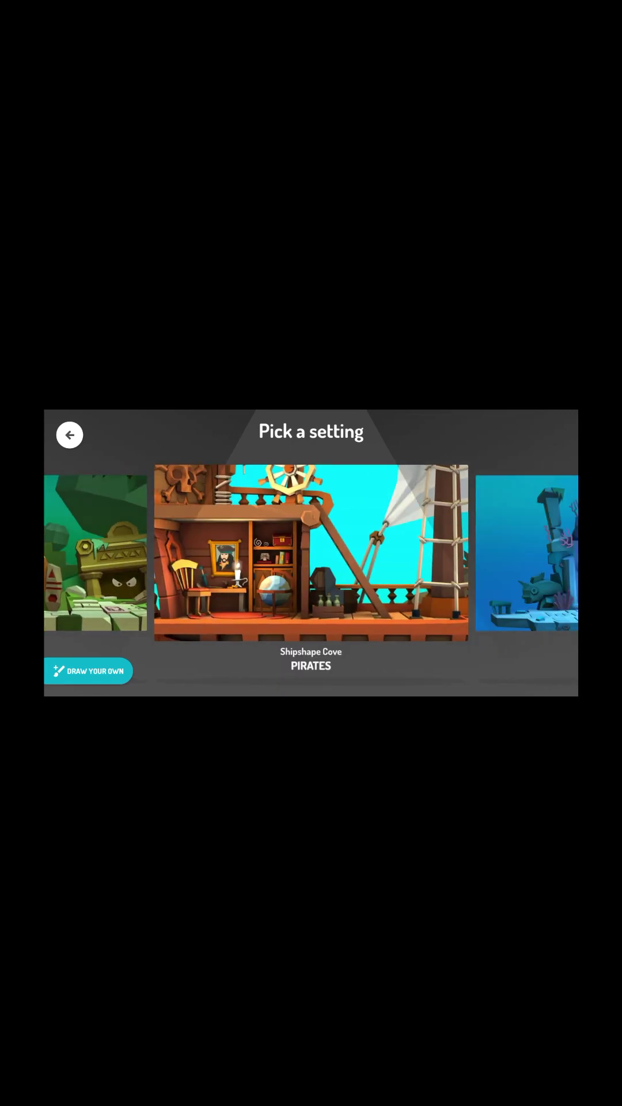
left_click_drag(432, 553, 173, 553)
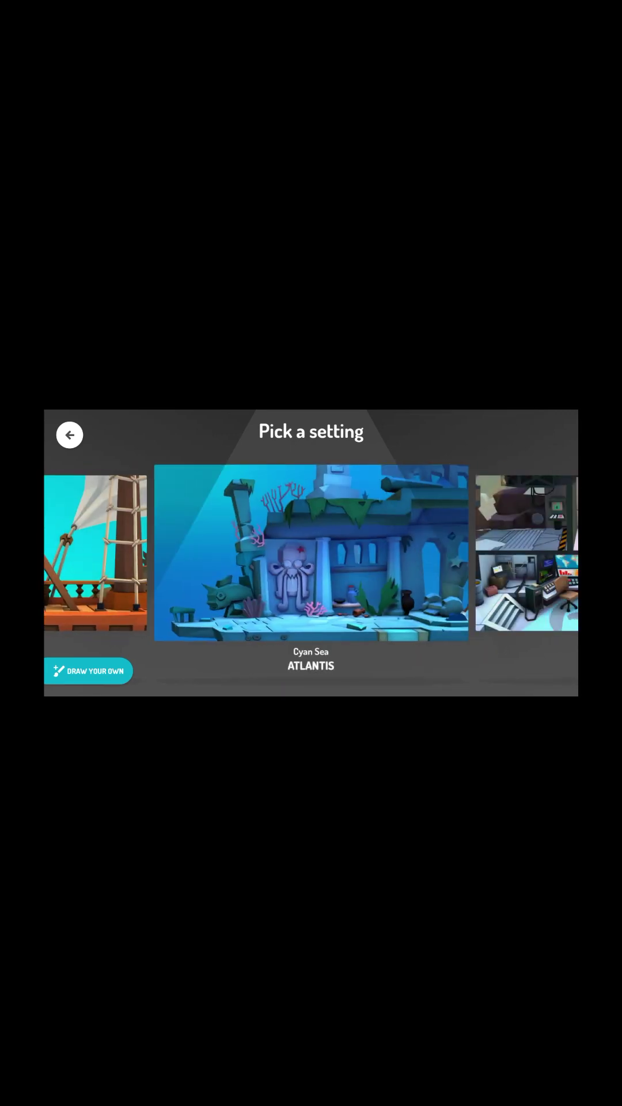
left_click_drag(385, 571, 238, 571)
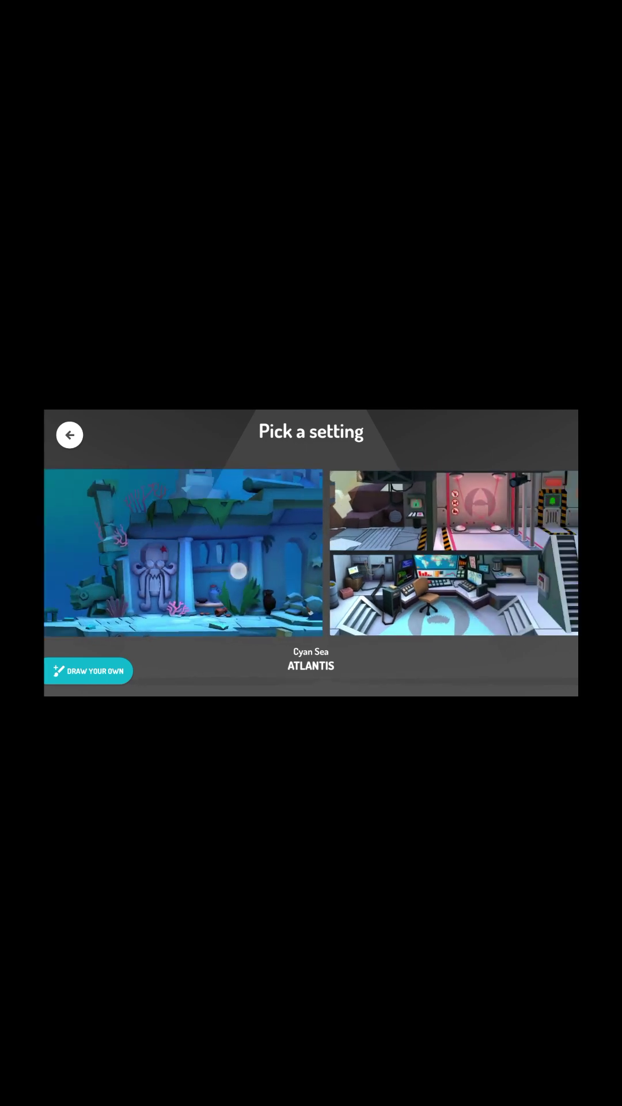
left_click_drag(432, 554, 173, 553)
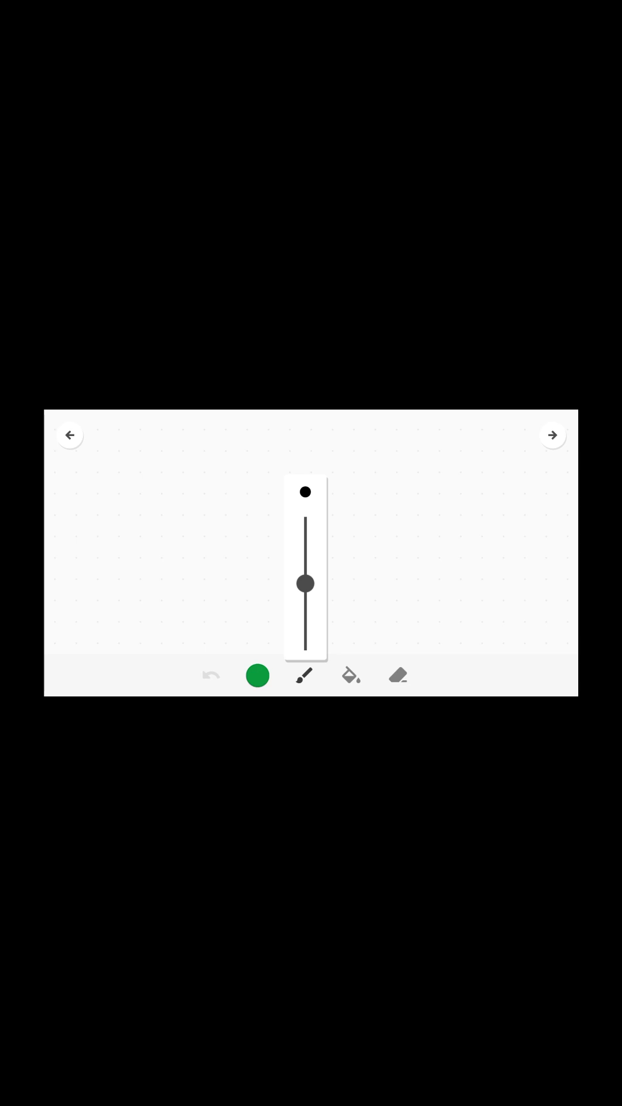
Step: Paint a custom setting solid green and save it under the name 'Green'
left_click(259, 675)
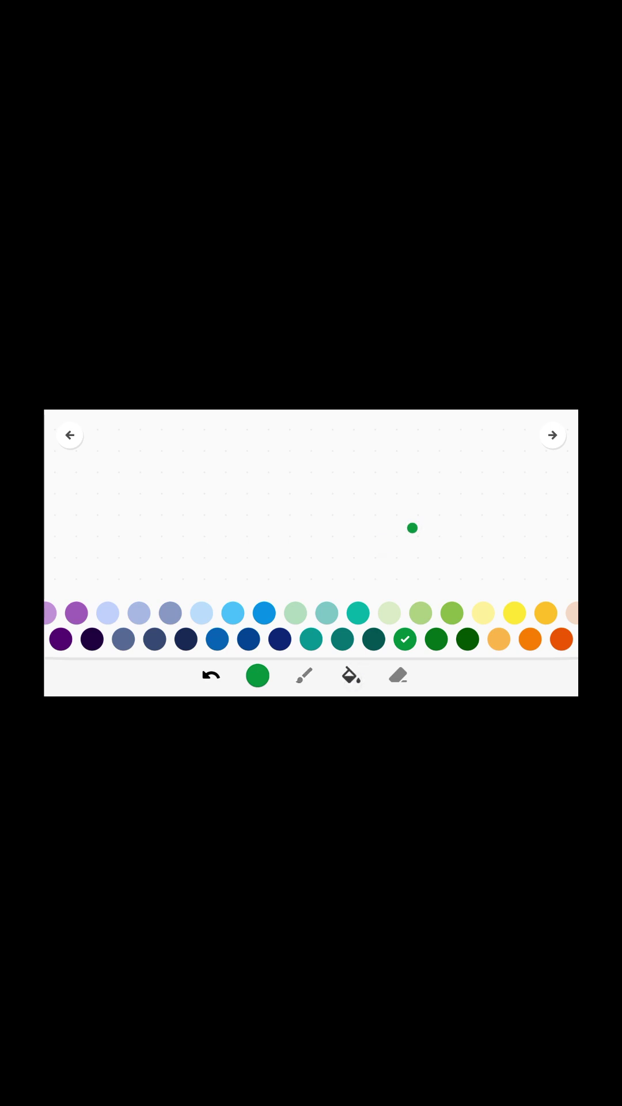
left_click(311, 502)
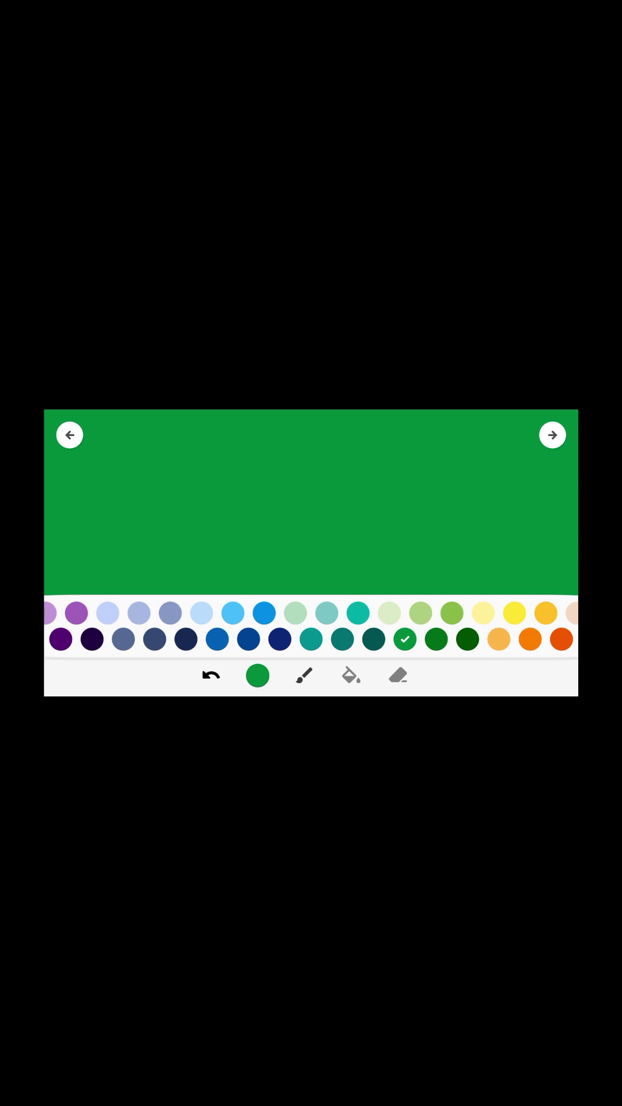
left_click(552, 435)
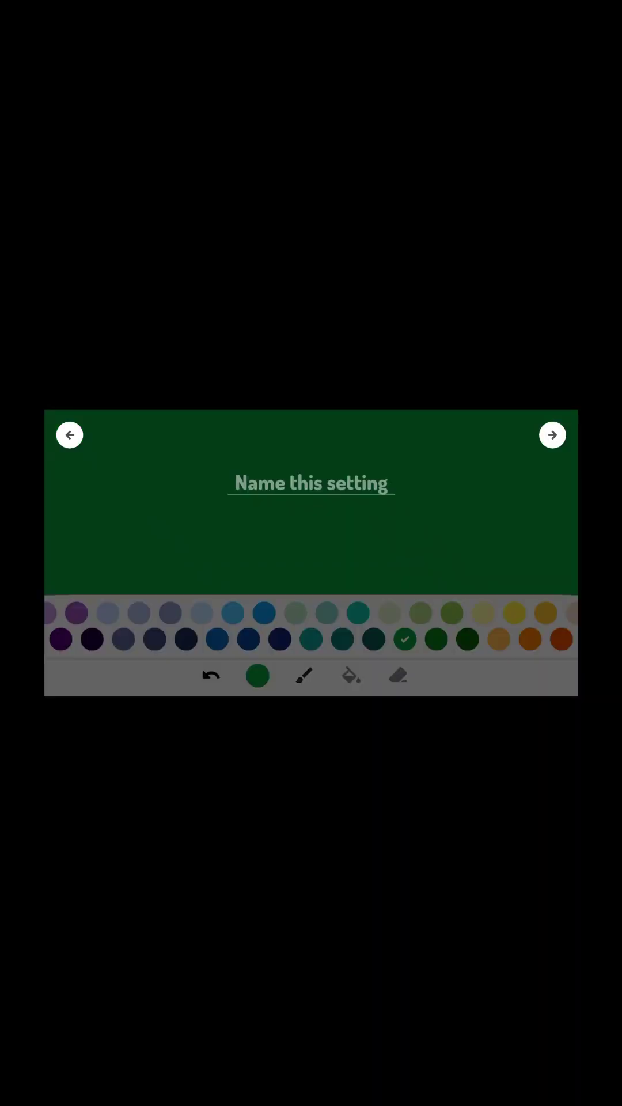
left_click(312, 483)
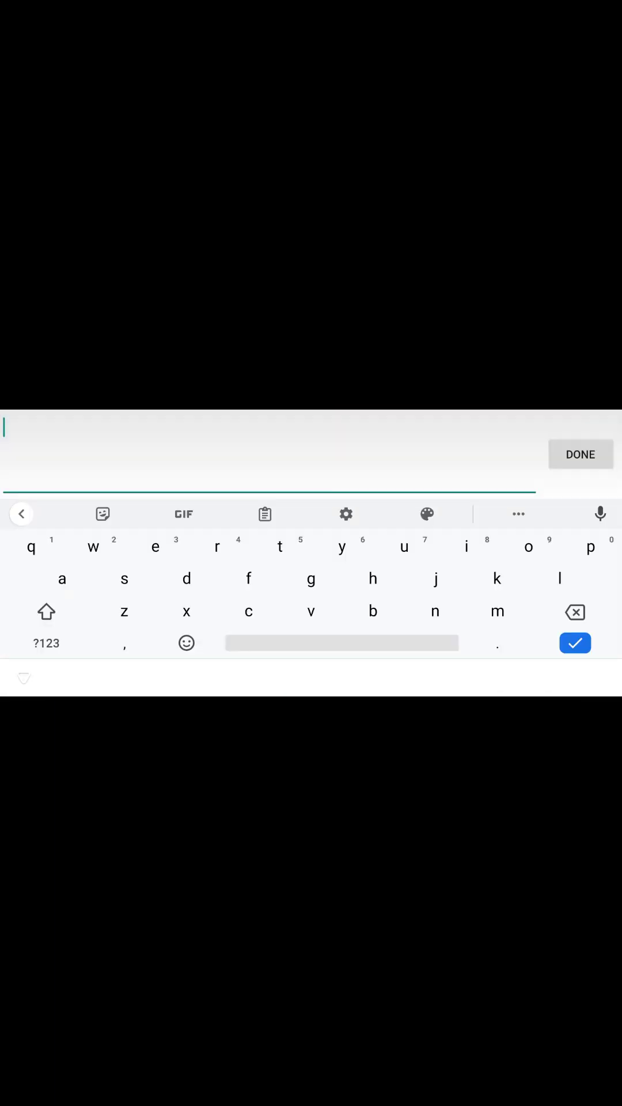
type("Gr")
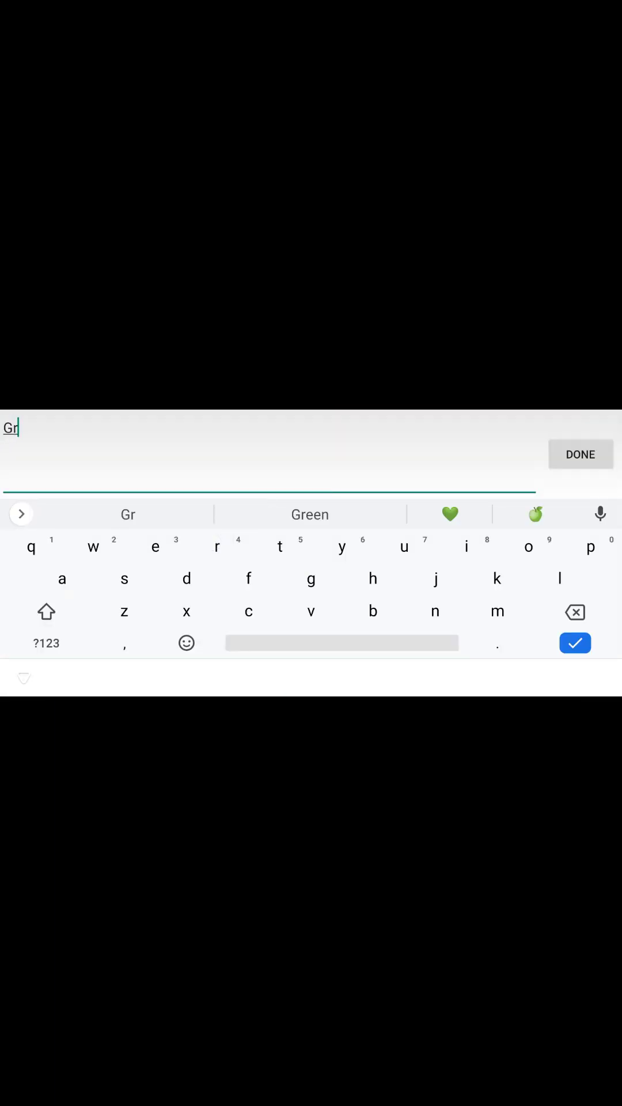
type("ee")
left_click(310, 514)
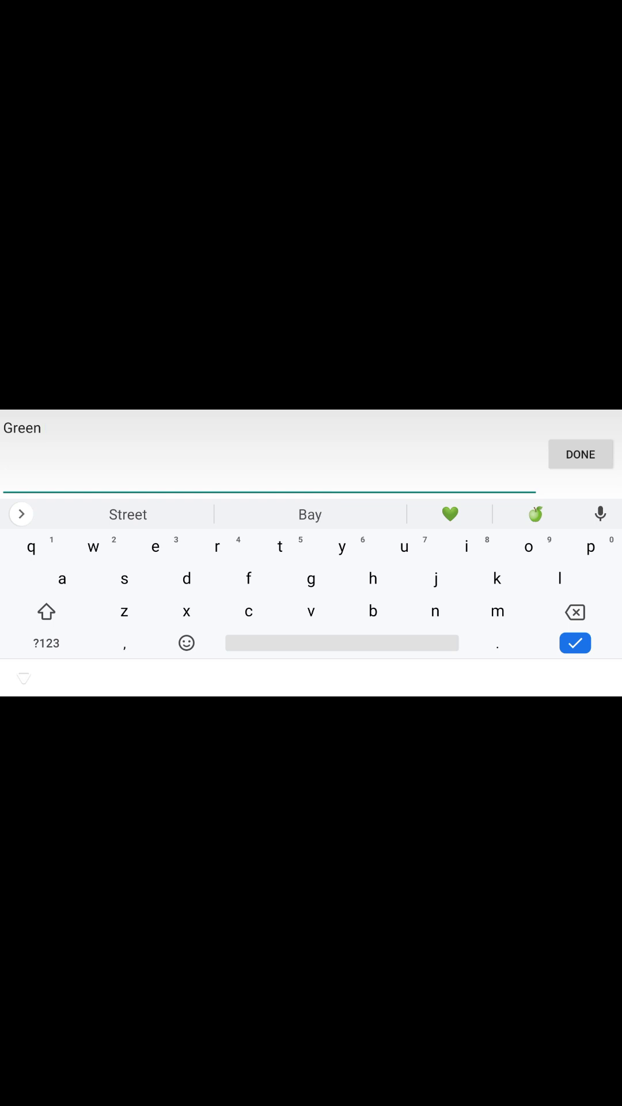
left_click(581, 454)
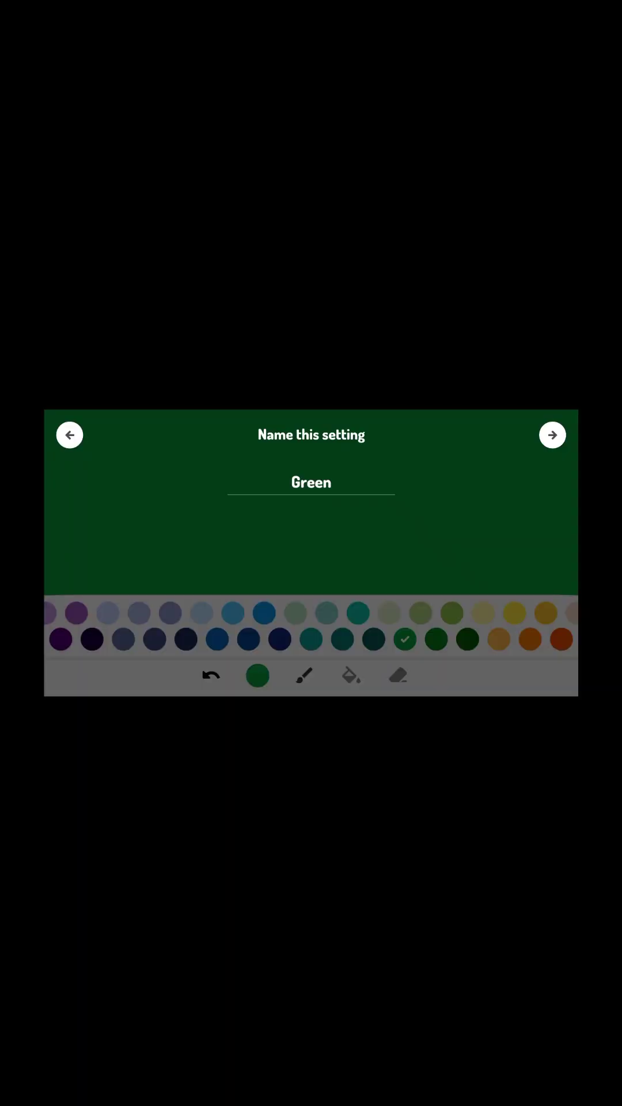
left_click(552, 435)
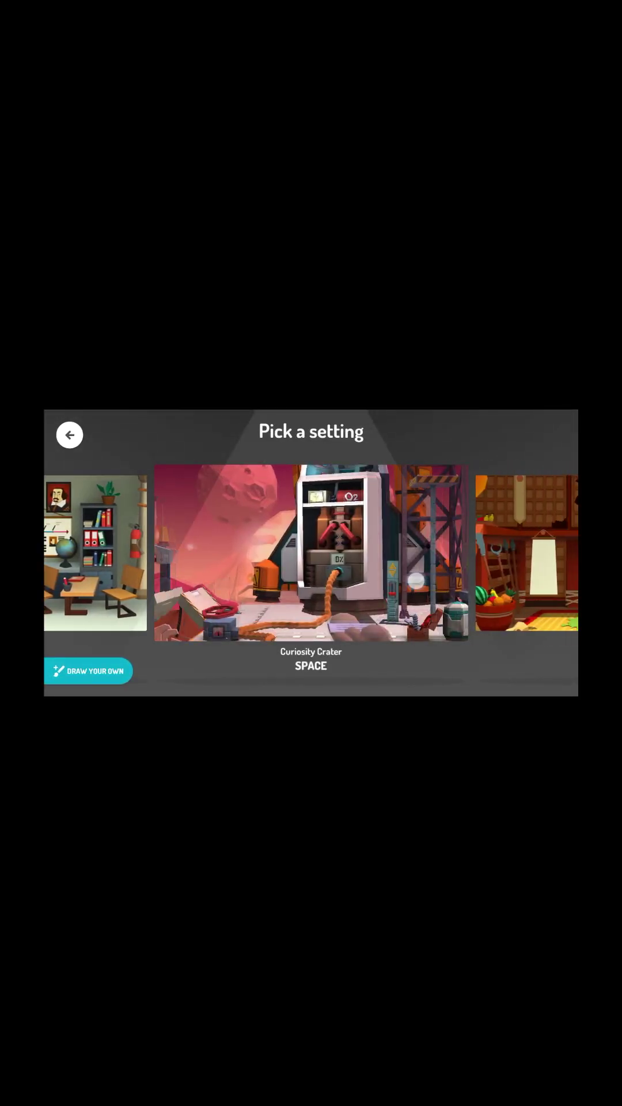
Step: Scroll the setting carousel until Camp Whatwasthat from the Spooky Camp set is centred
left_click_drag(432, 553, 216, 553)
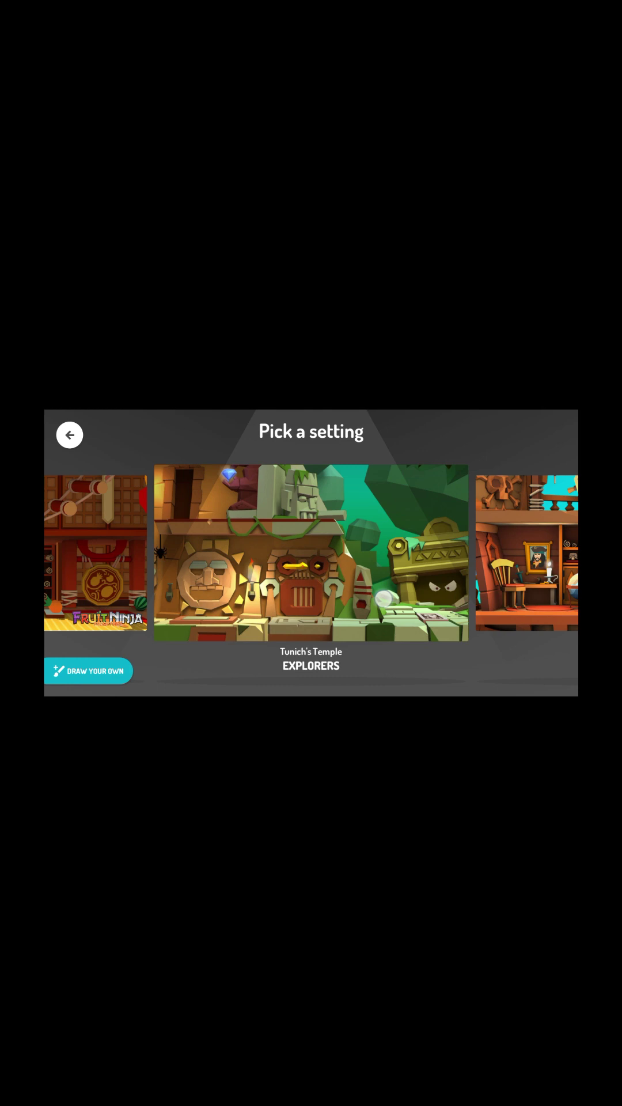
left_click_drag(384, 599, 216, 596)
left_click_drag(396, 580, 227, 582)
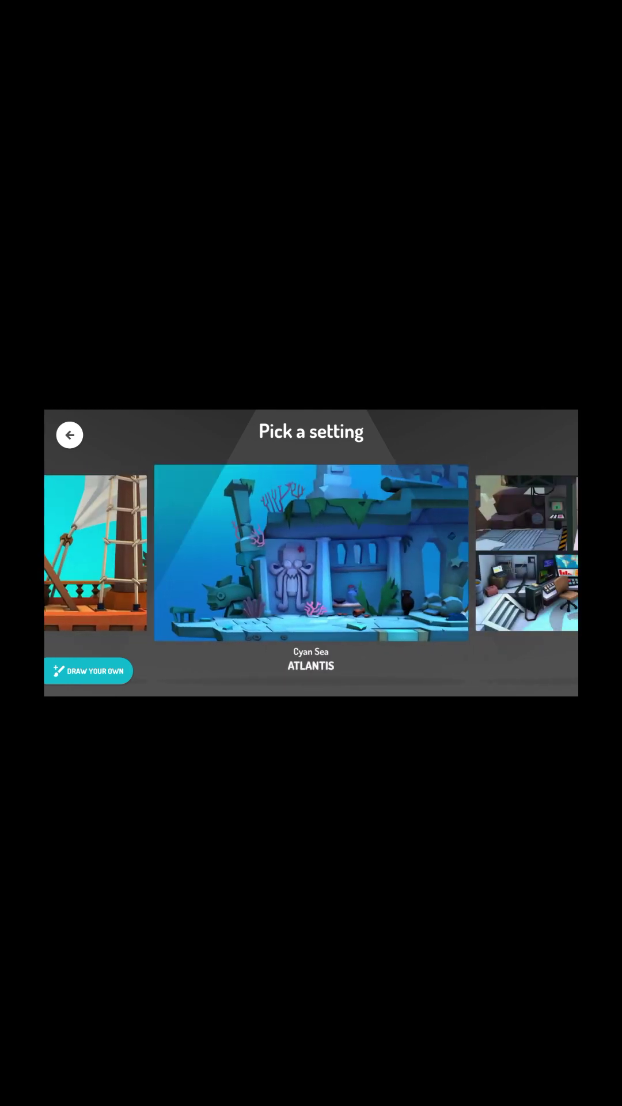
left_click_drag(432, 562, 216, 561)
left_click_drag(432, 553, 217, 553)
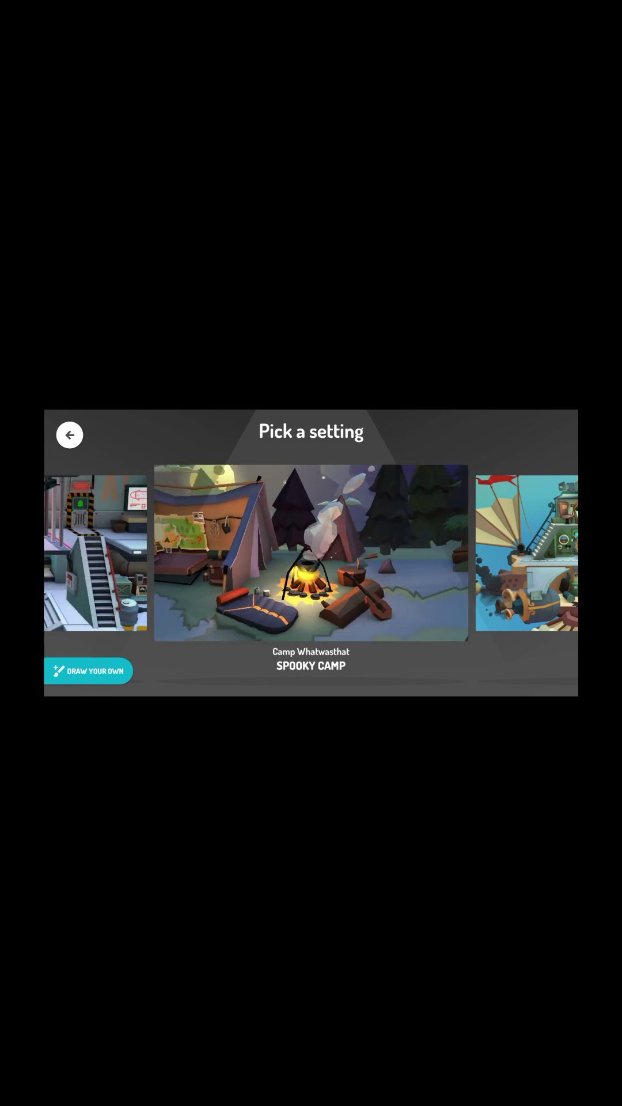
Step: Choose Camp Whatwasthat and add Scout Brent, Scout Cassandra and Muscle Maxim
left_click(311, 554)
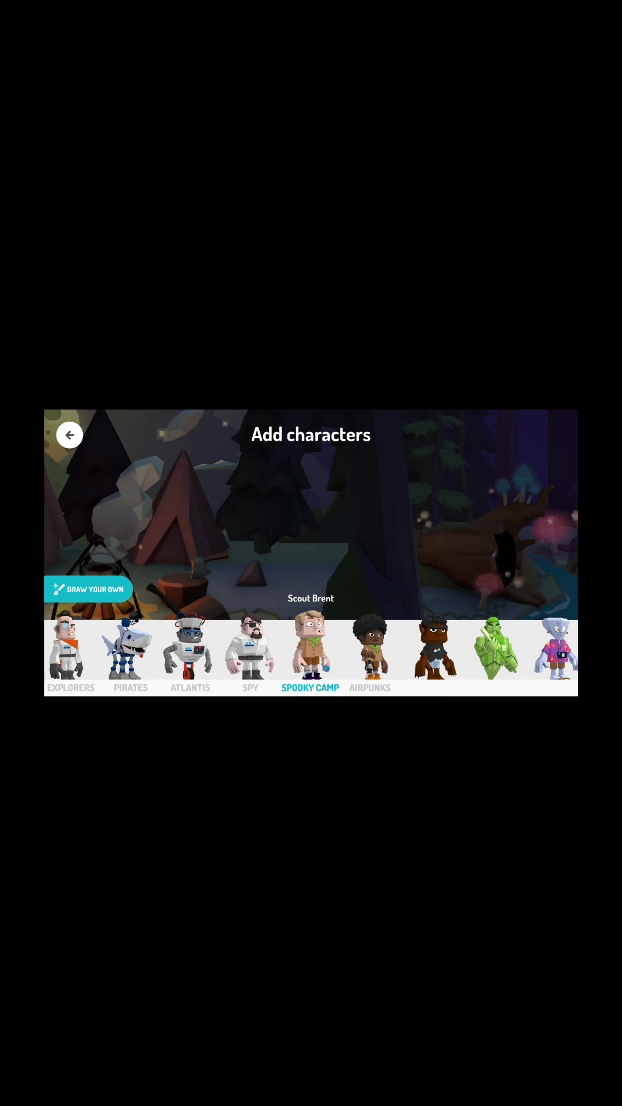
left_click(311, 644)
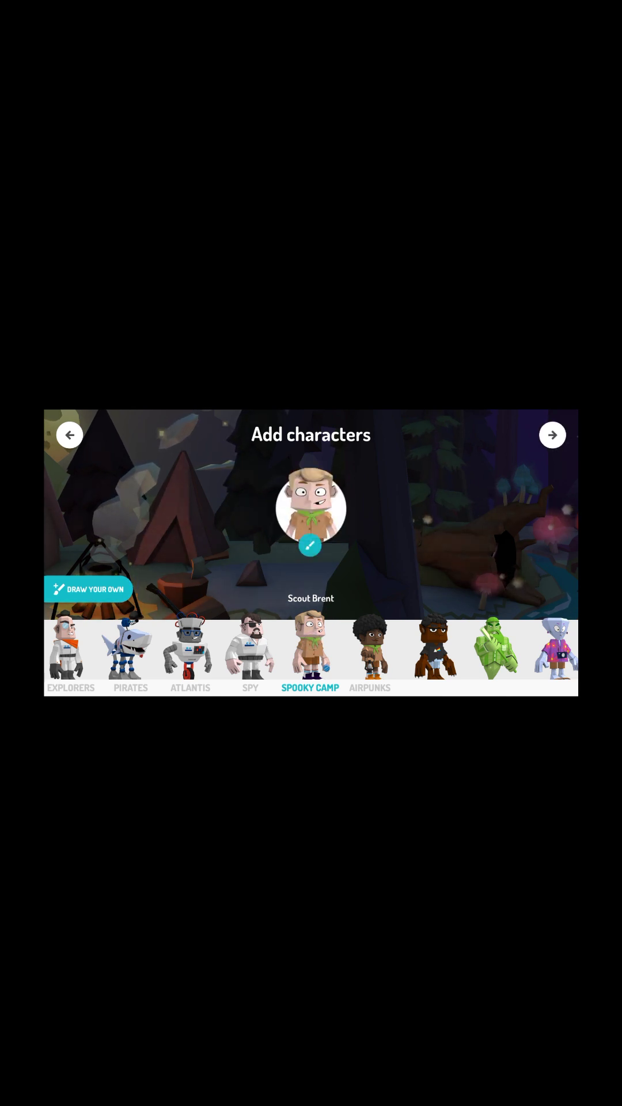
left_click(373, 648)
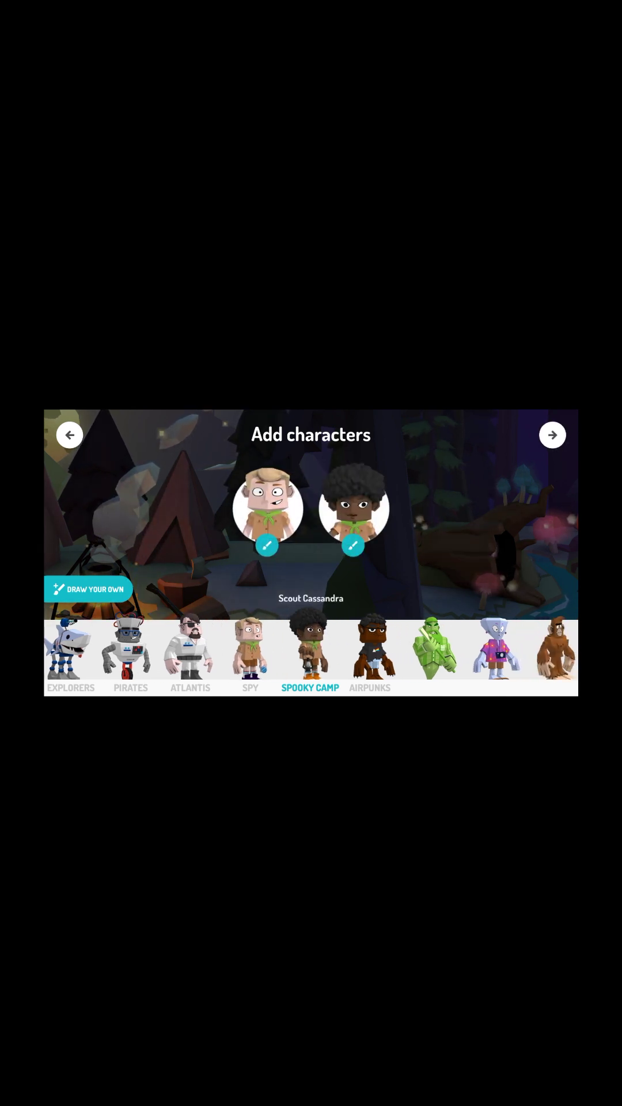
left_click(189, 644)
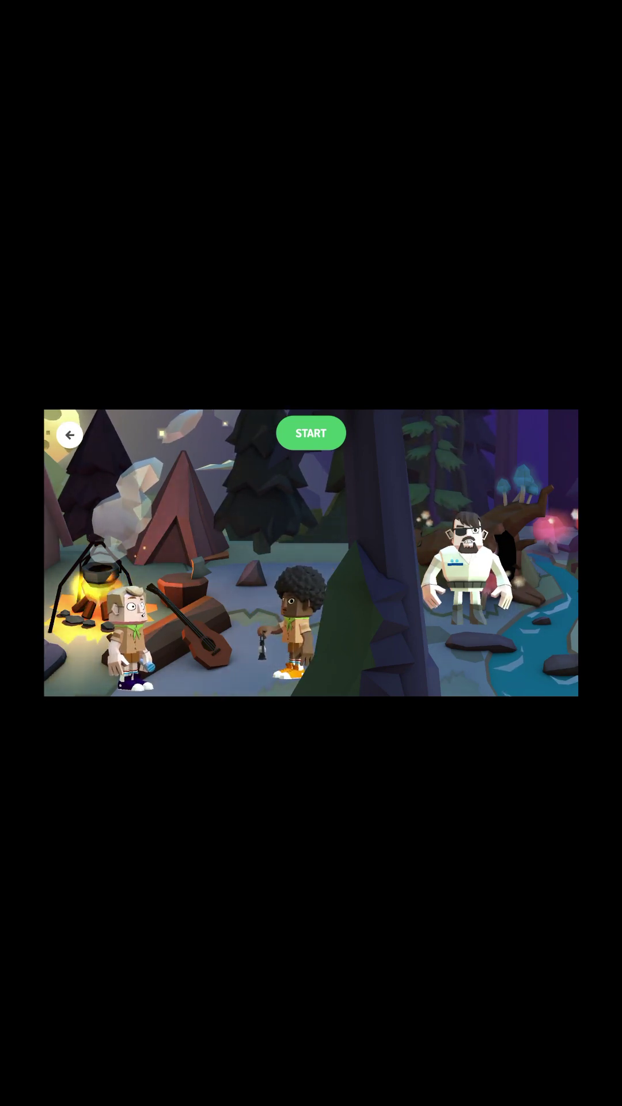
Step: Enter the campsite scene with the three characters and start recording
left_click(311, 428)
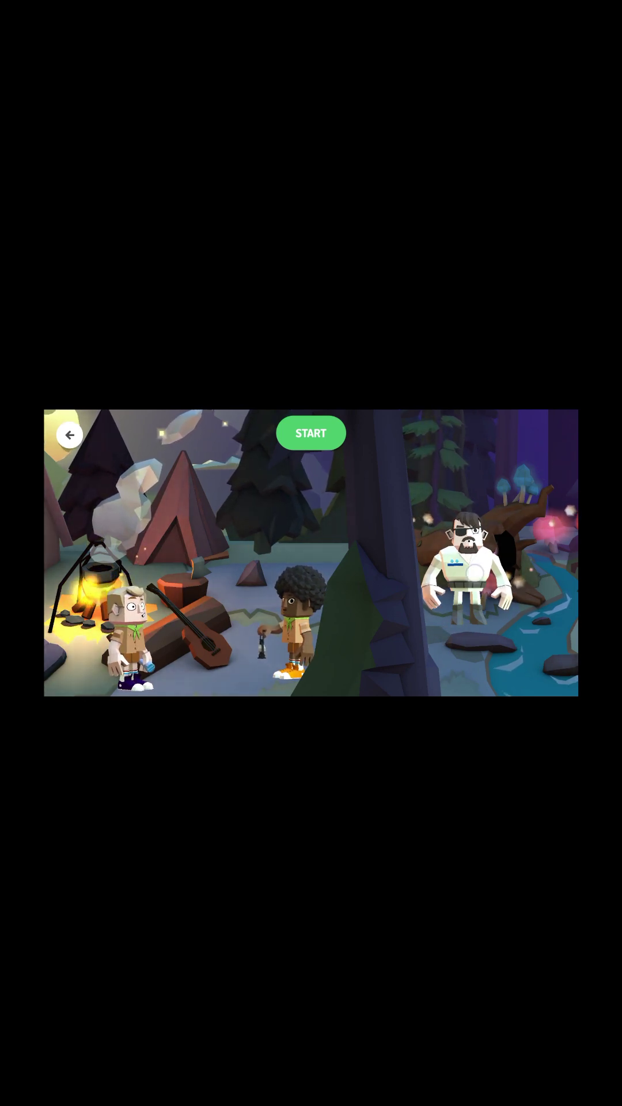
left_click(312, 433)
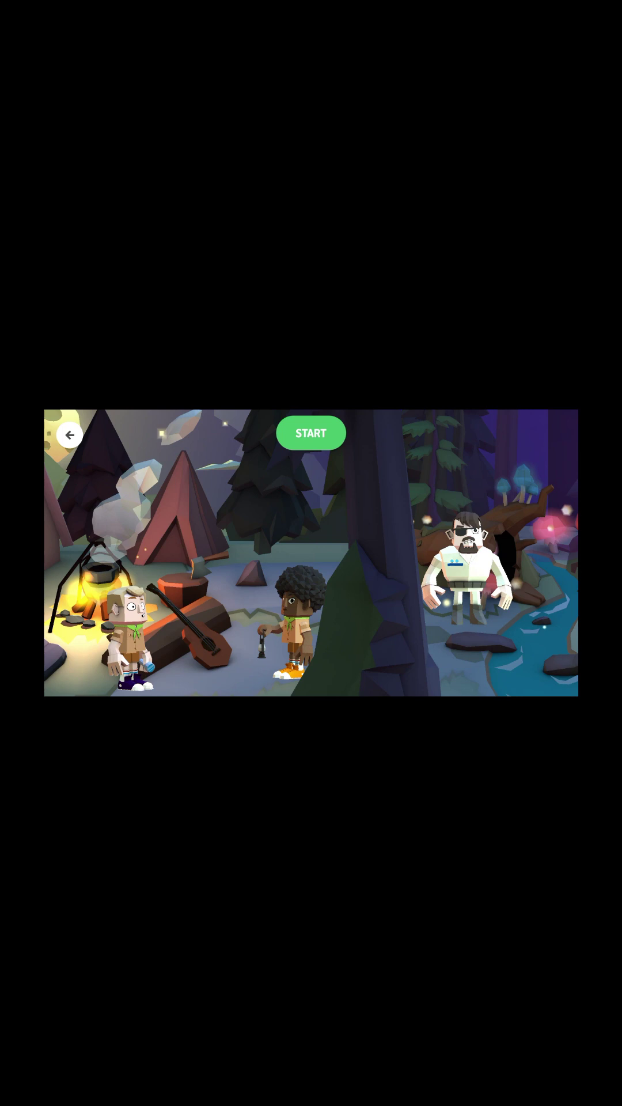
left_click(298, 633)
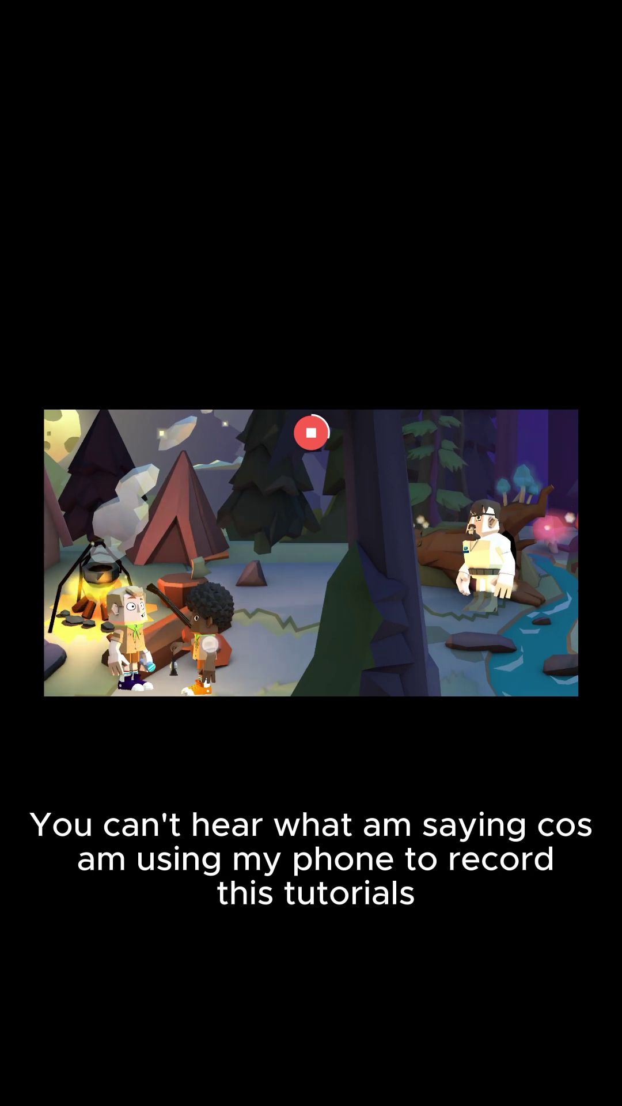
Step: Record the curly-haired scout moving past the tree and Muscle Maxim moving to camp centre
left_click_drag(209, 643, 443, 639)
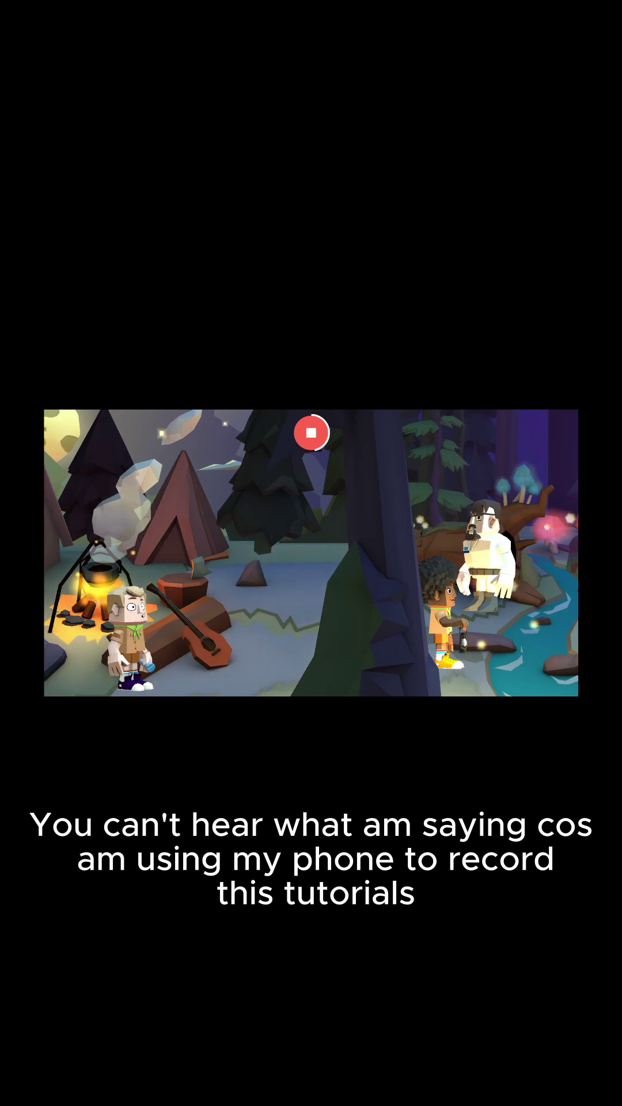
mouse_move(484, 562)
left_mouse_down()
mouse_move(394, 602)
mouse_move(238, 634)
left_mouse_up()
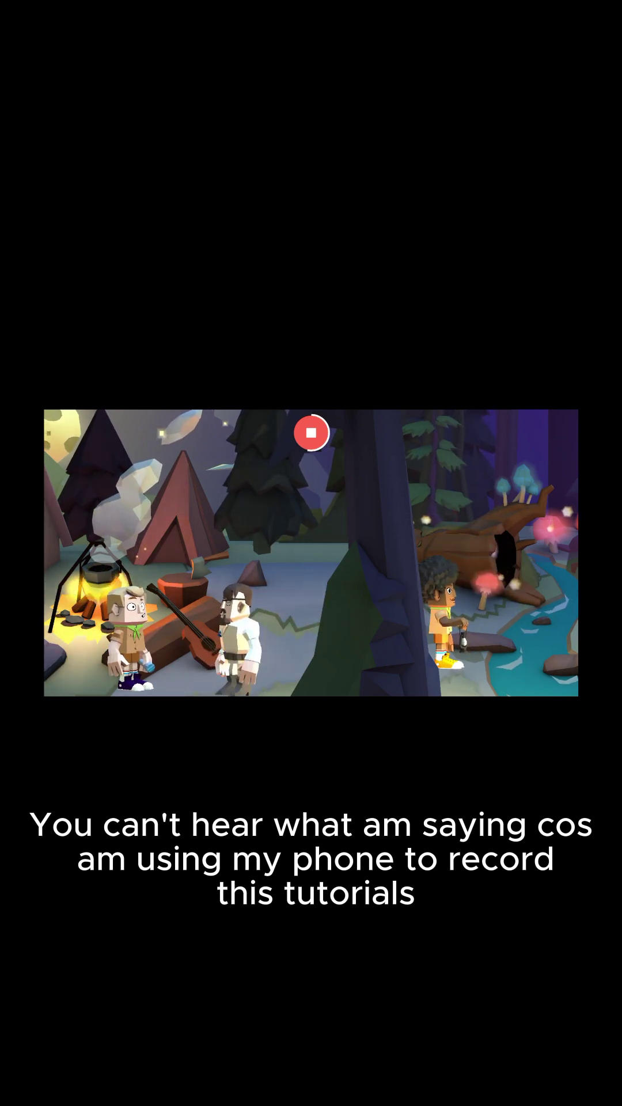
left_click(120, 644)
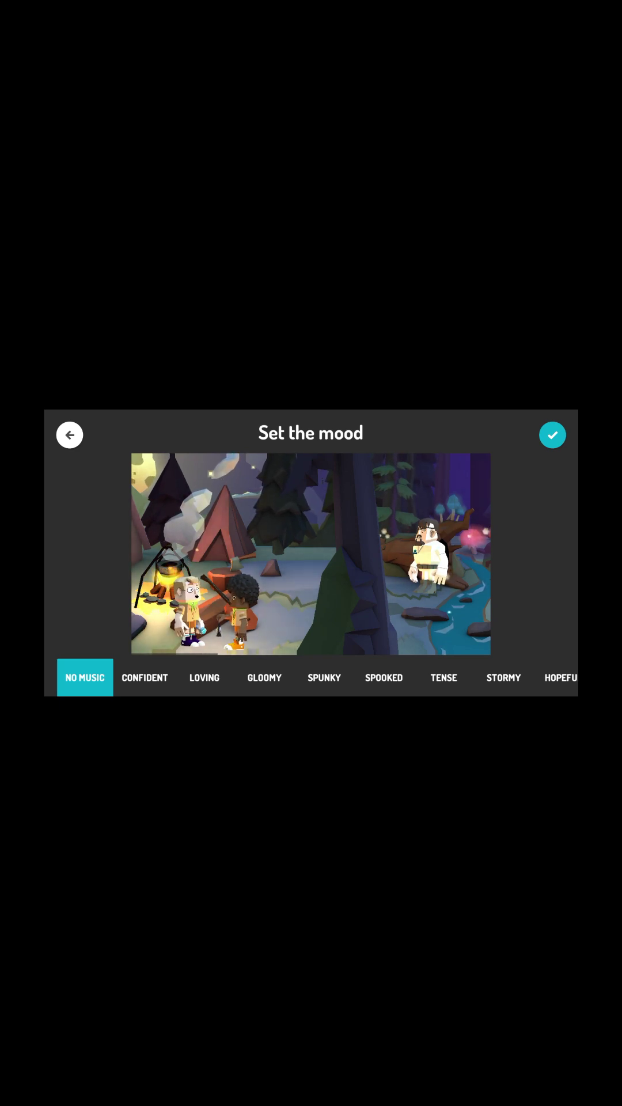
Step: Preview Proud, Romantic, Sad and Bold mood music, then choose Romantic for the Beginning scene
left_click(144, 678)
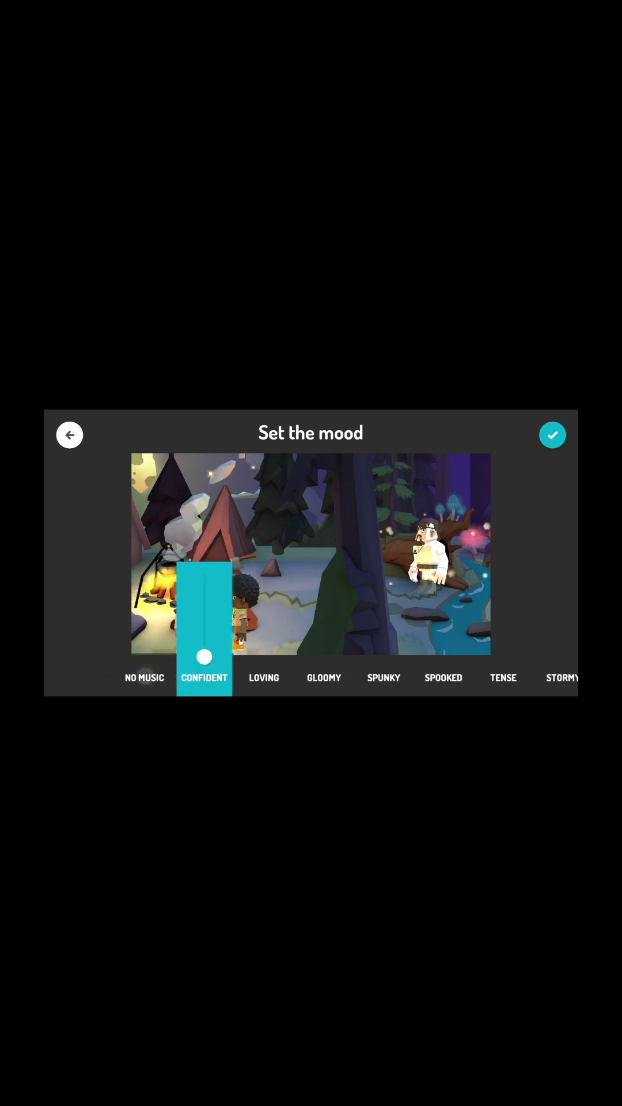
mouse_move(312, 656)
left_mouse_down()
mouse_move(311, 600)
mouse_move(312, 612)
left_mouse_up()
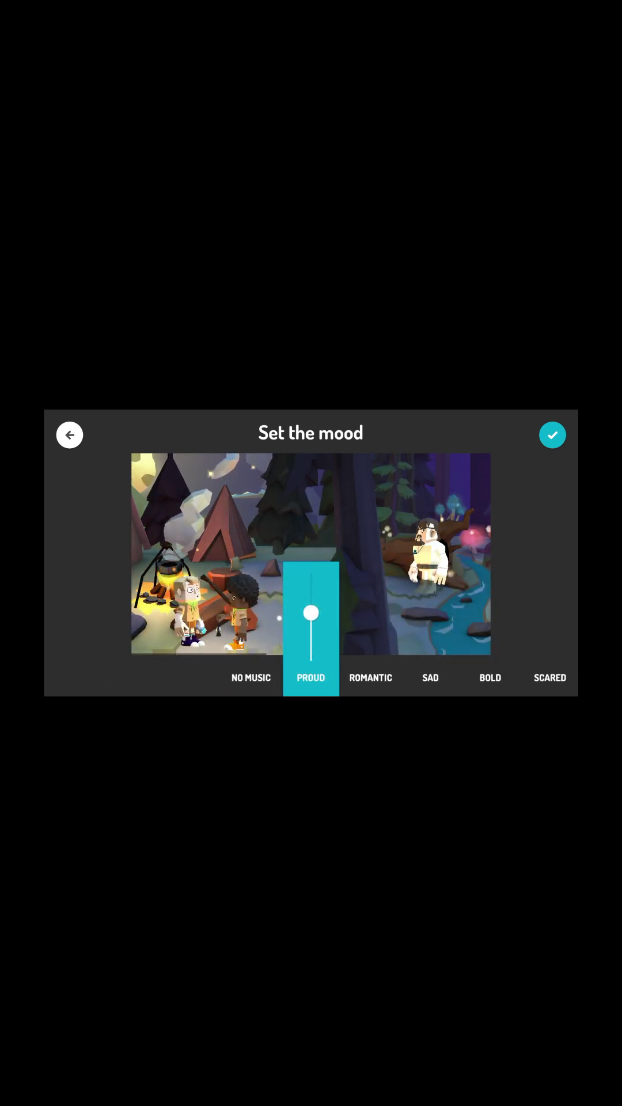
left_click(370, 677)
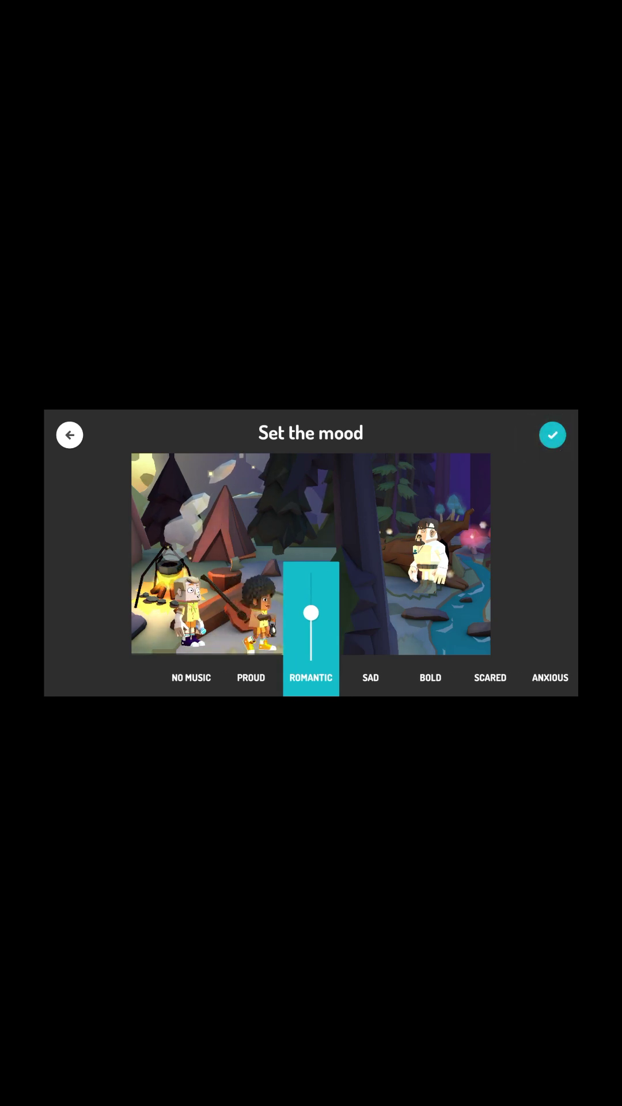
left_click(371, 677)
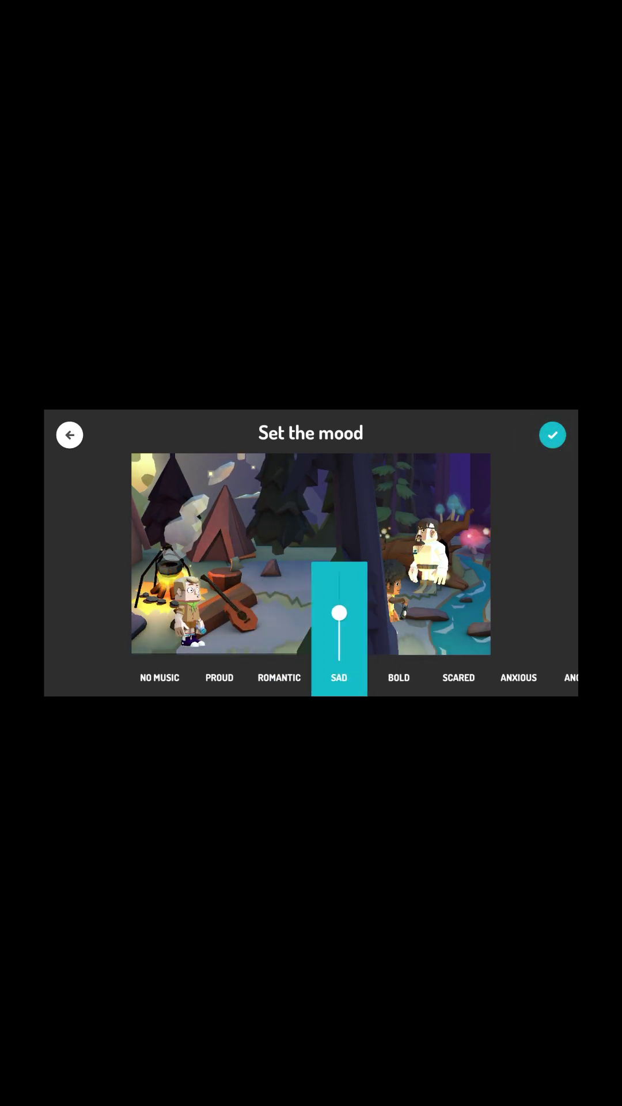
left_click(378, 674)
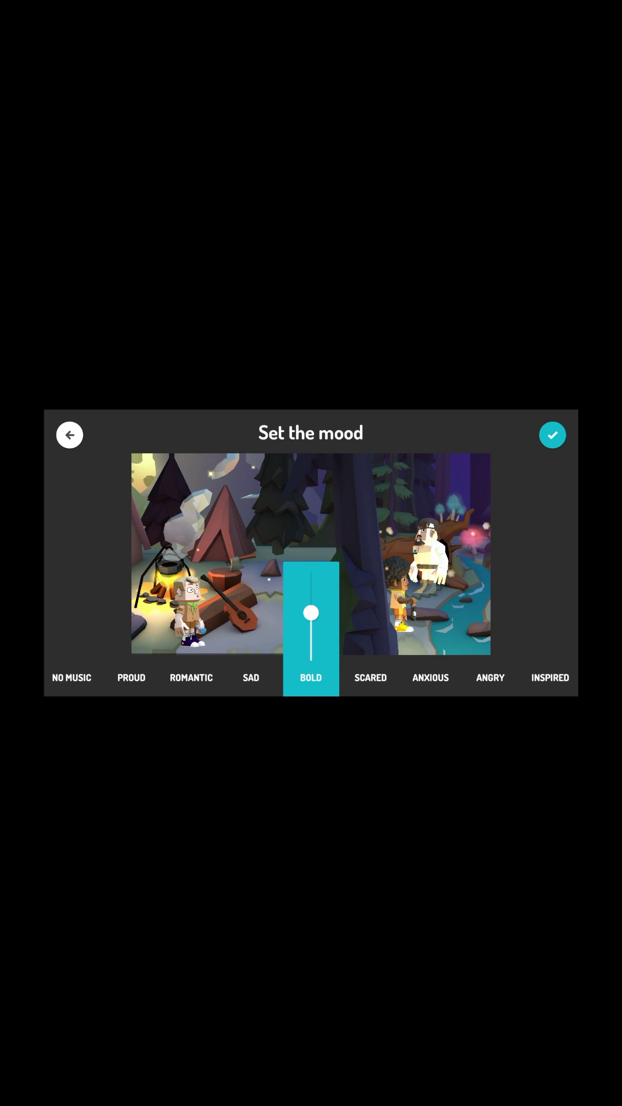
left_click(141, 673)
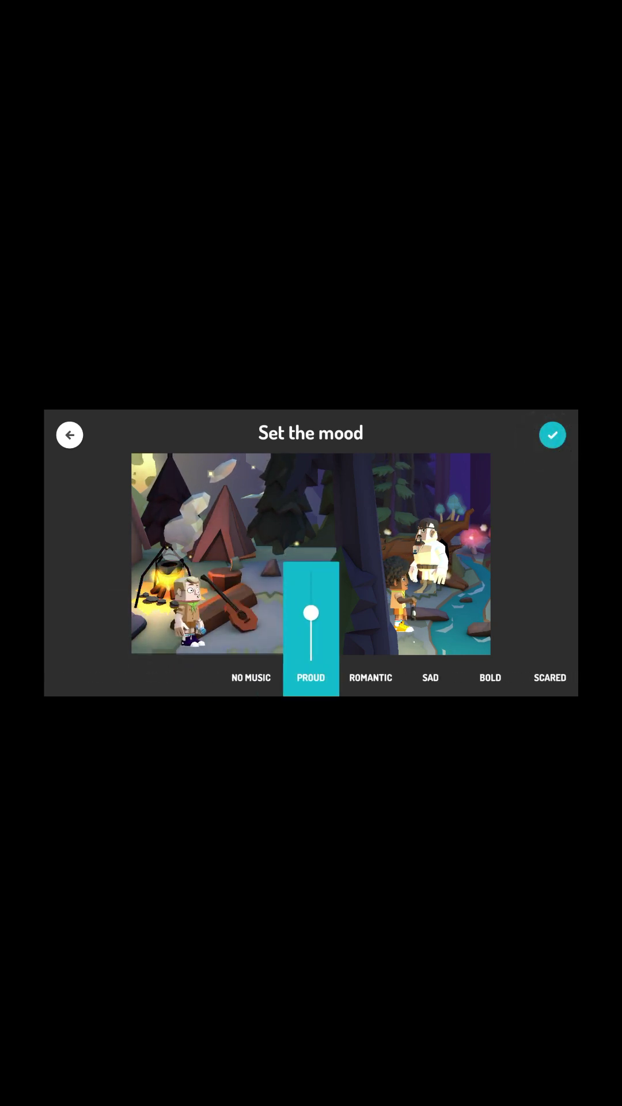
left_click(371, 678)
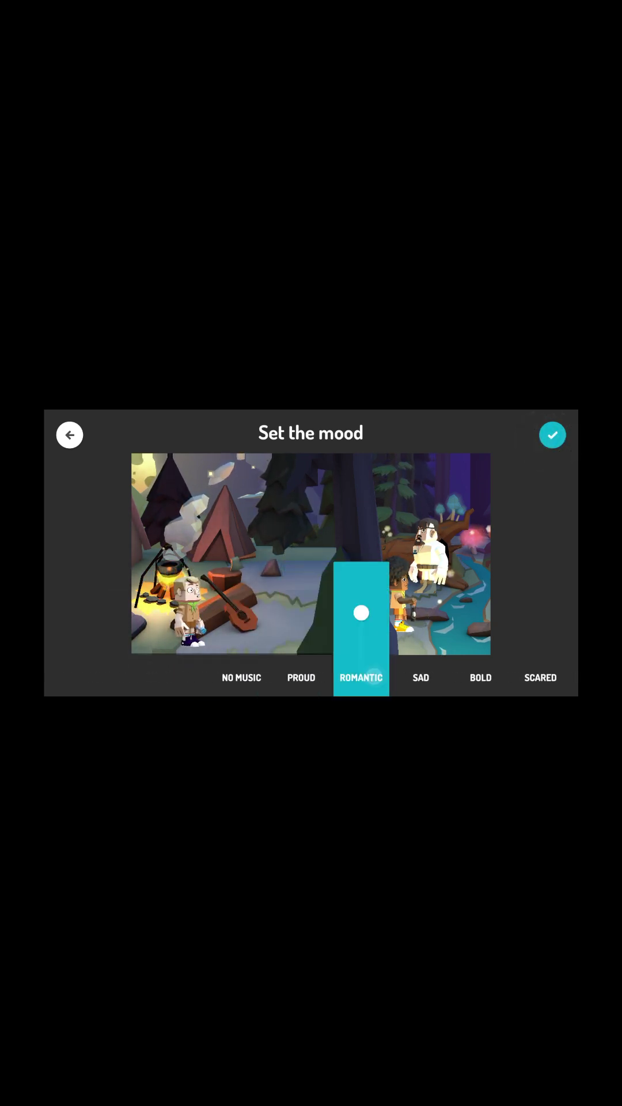
left_click(252, 677)
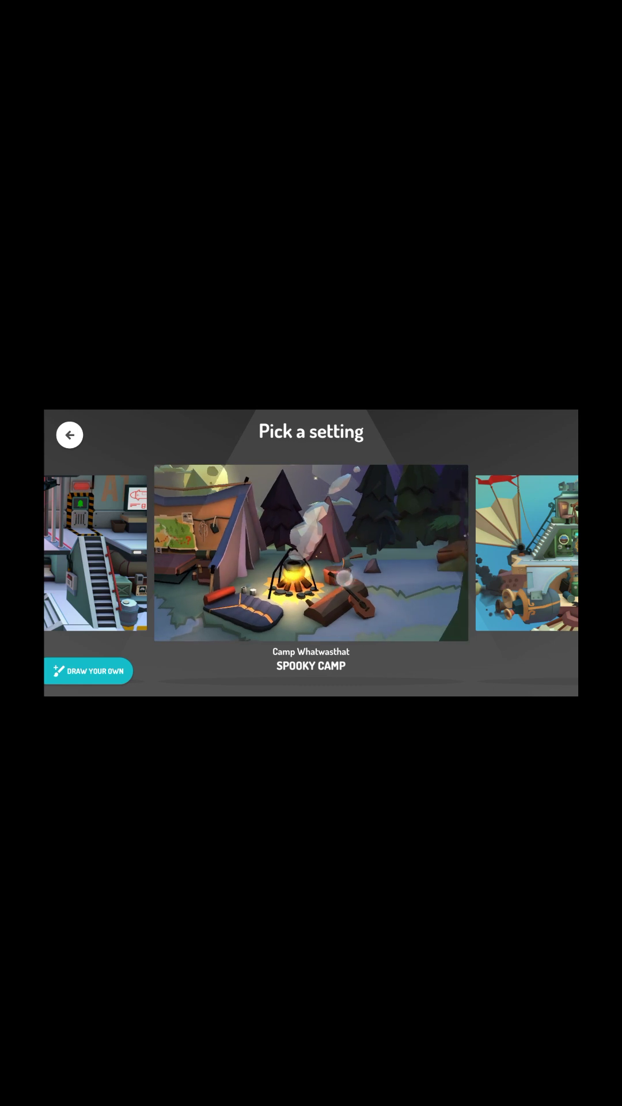
Step: Choose the Spooky Camp campsite as the Middle scene's setting
left_click(345, 578)
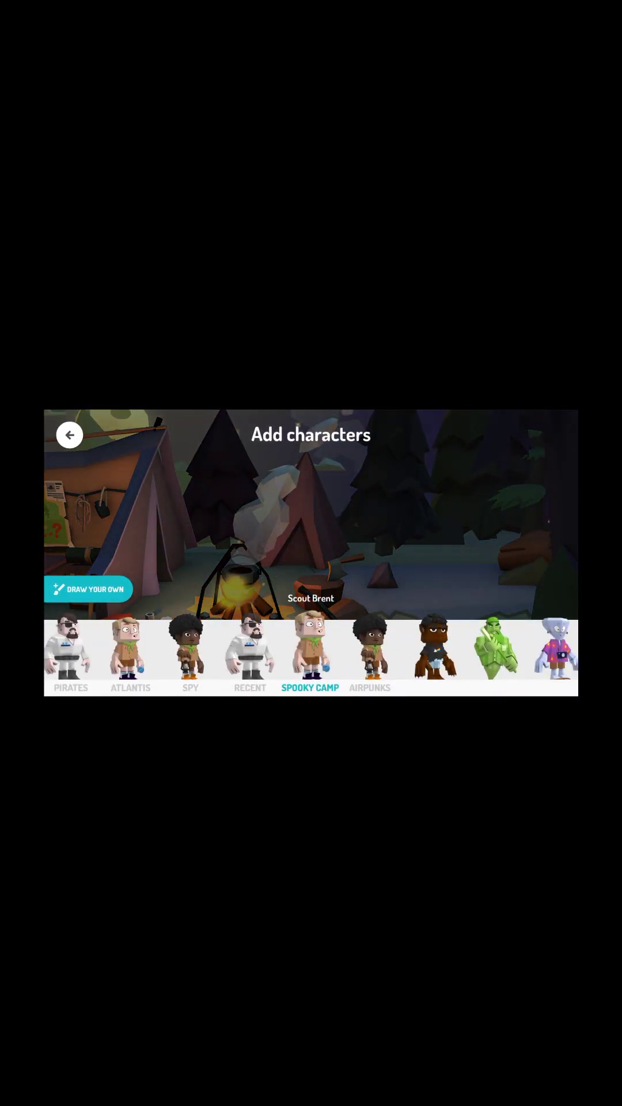
Step: Cast Scout Brent, the afro-haired scout and Muscle Maxim in the Spooky Camp scene
left_click(310, 648)
left_click(370, 648)
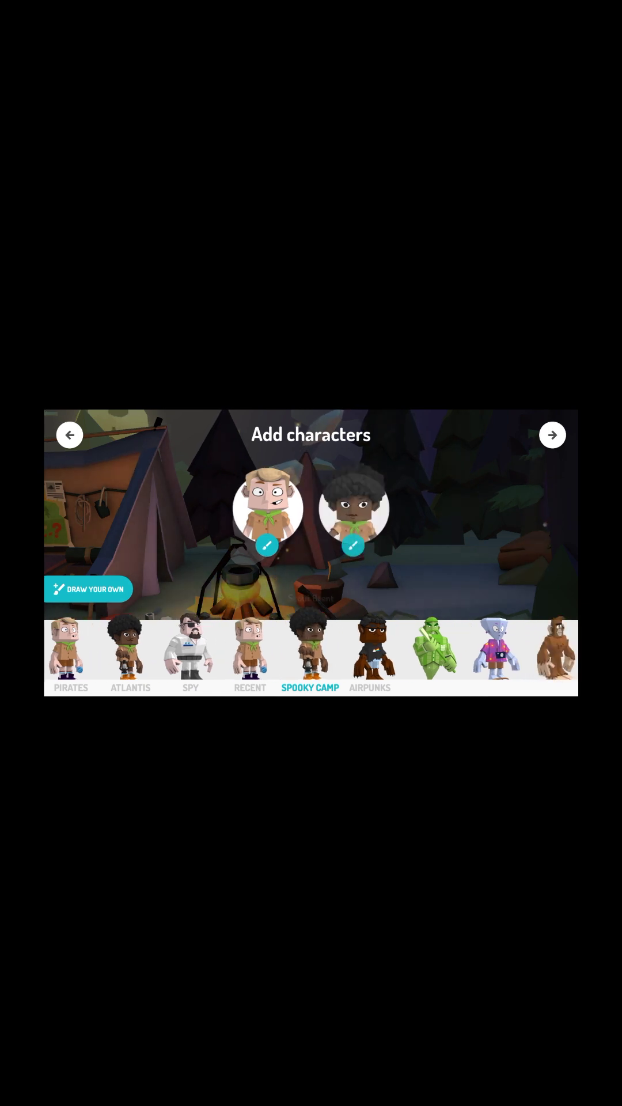
left_click(250, 648)
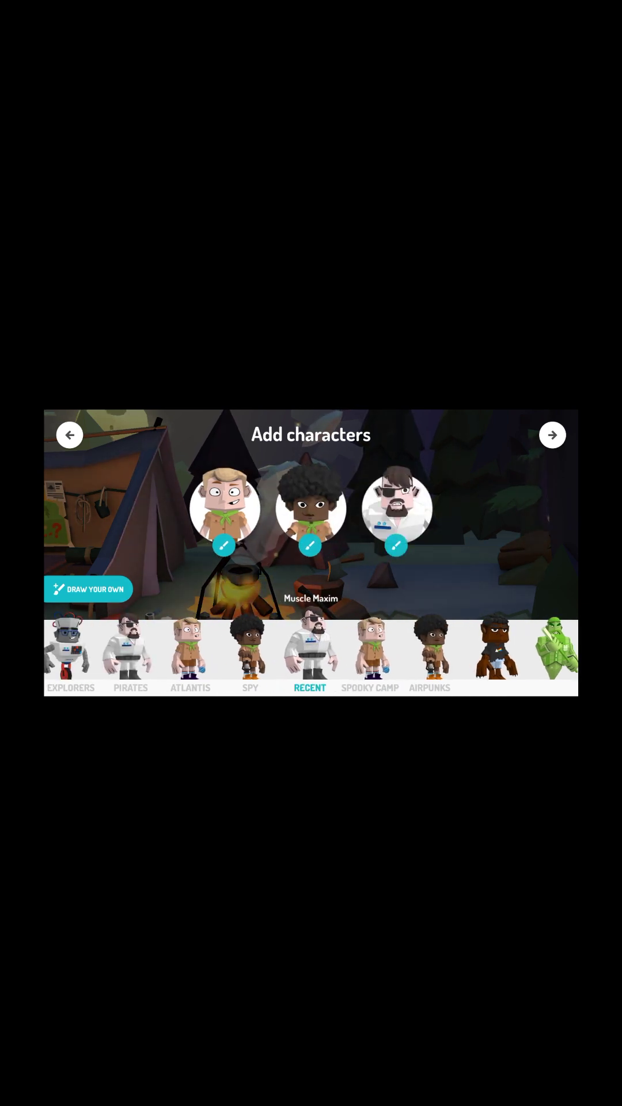
left_click(552, 435)
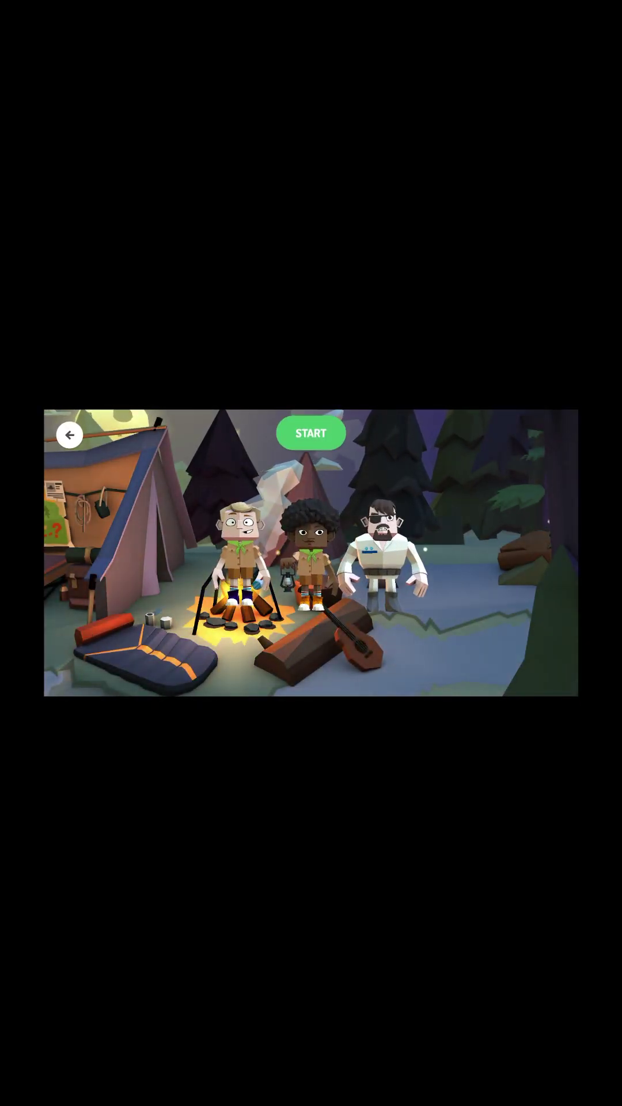
Step: Place the blond scout on the sleeping bag and start recording the Middle scene
left_click(311, 432)
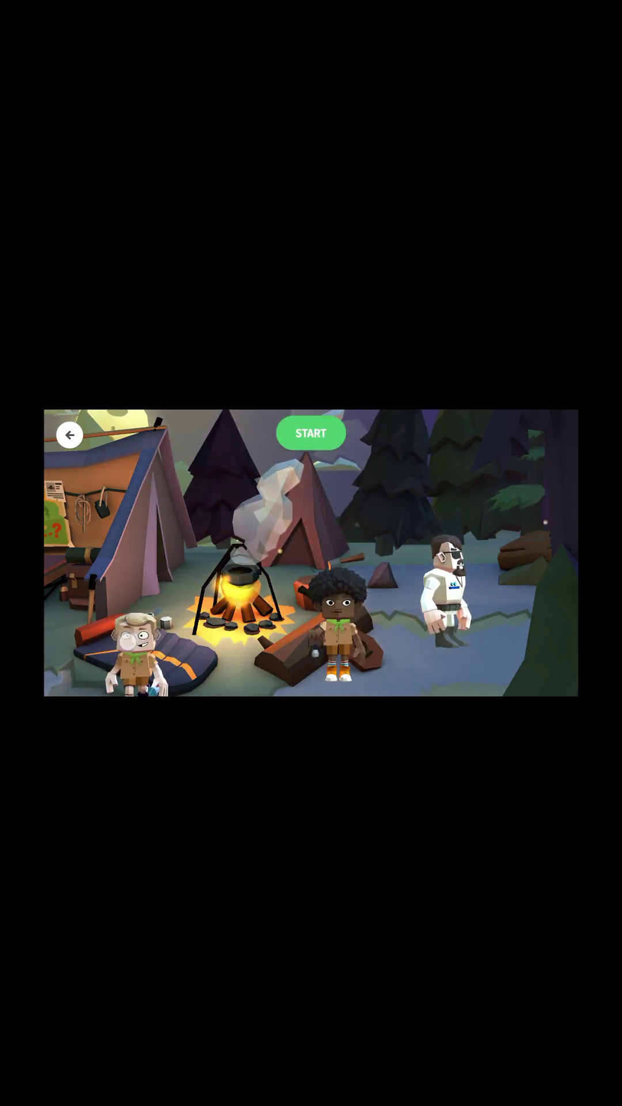
left_click(311, 432)
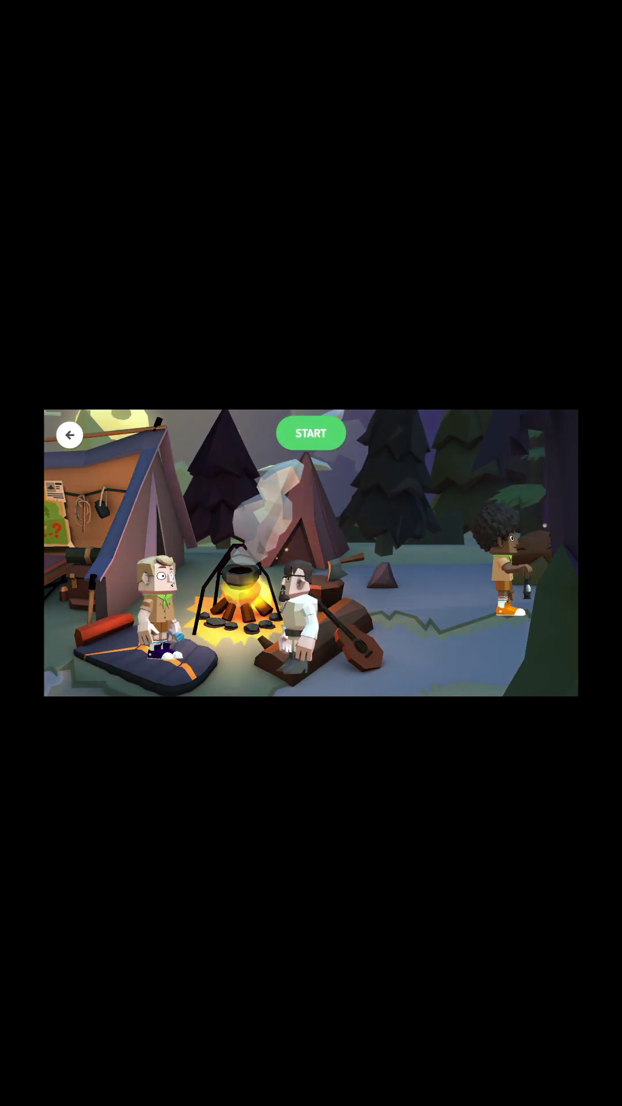
left_click(310, 433)
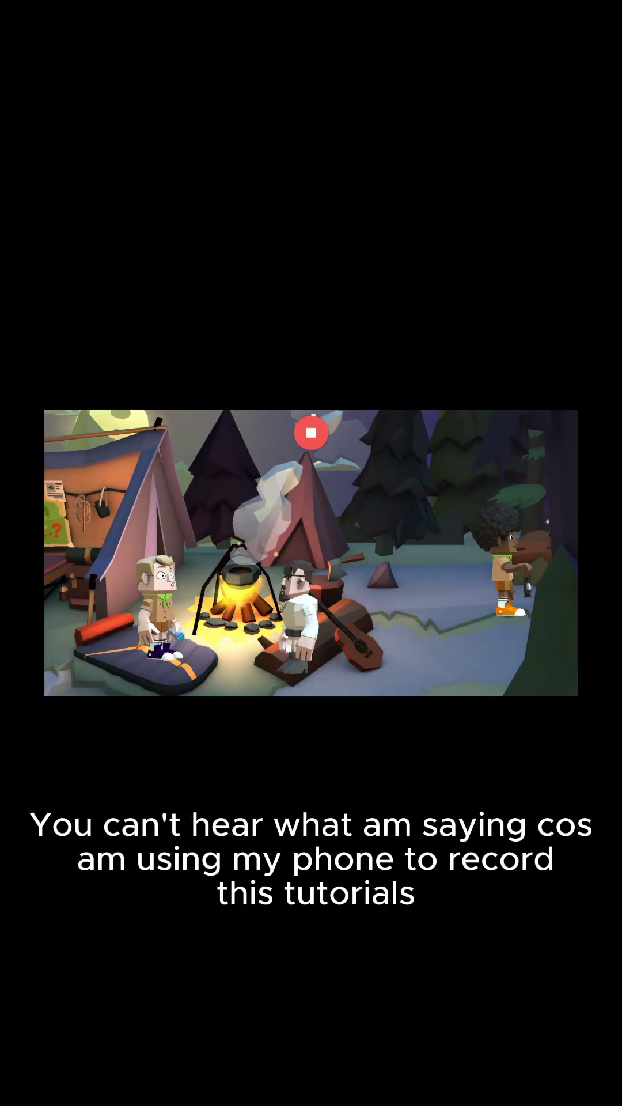
Step: Move the white-shirted character and the blond scout around the campsite while recording
left_click(301, 614)
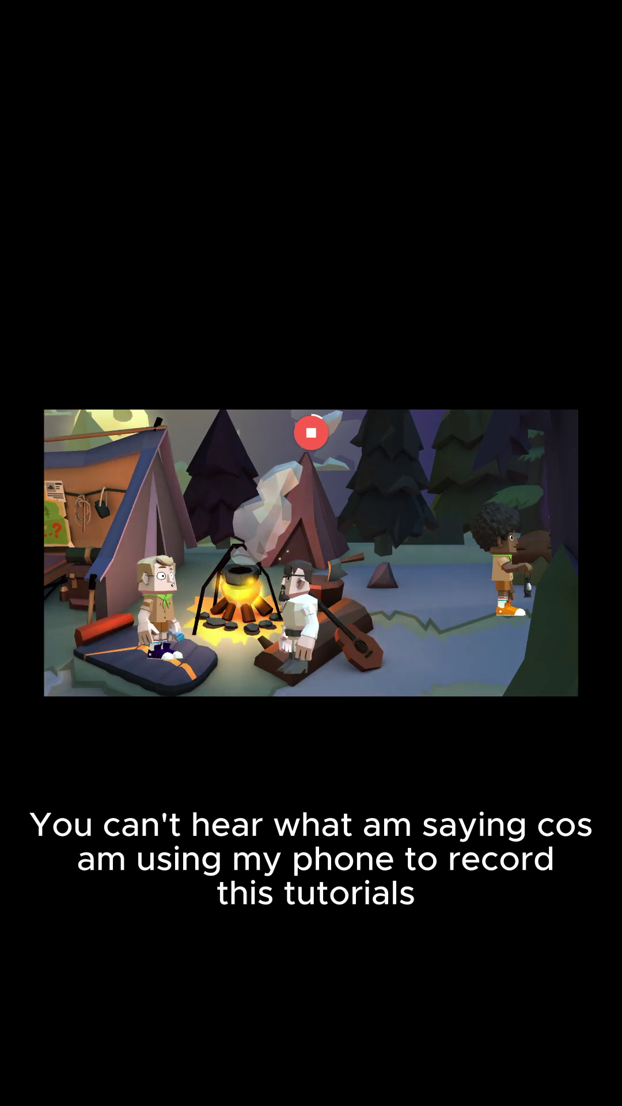
left_click(164, 612)
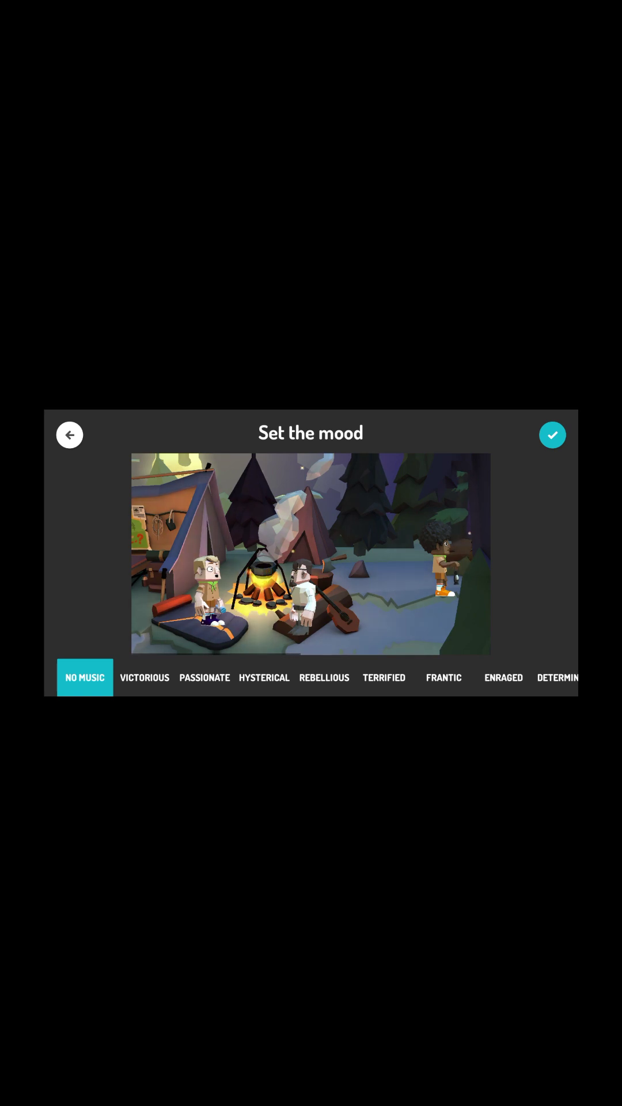
Step: Pick Victorious mood music and drag the strength slider to a Proud mood
left_click(144, 678)
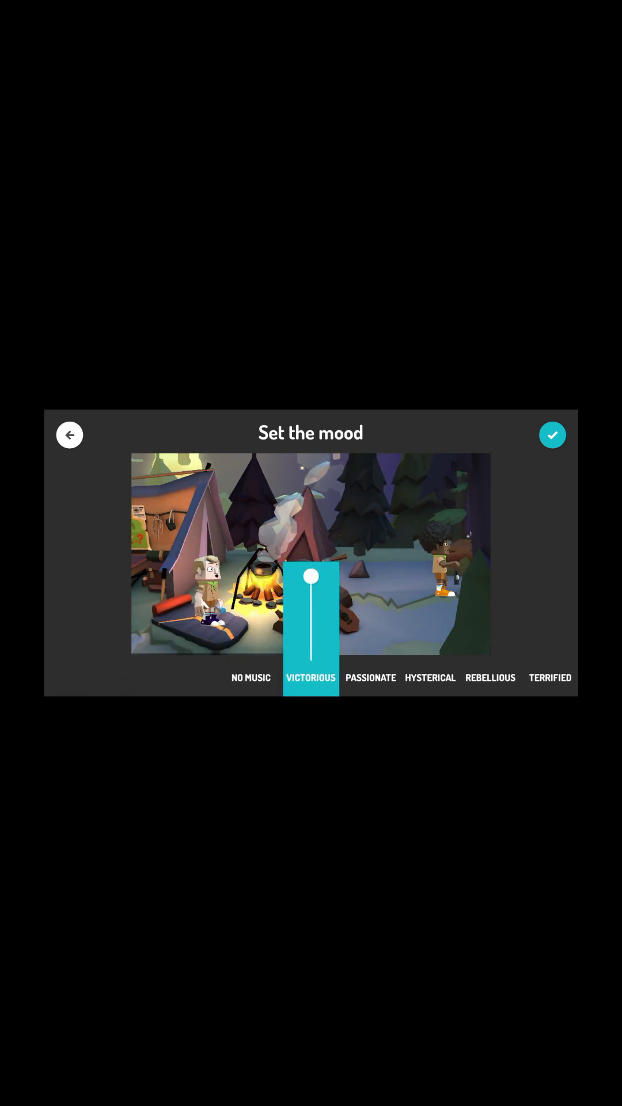
left_click_drag(311, 576, 311, 605)
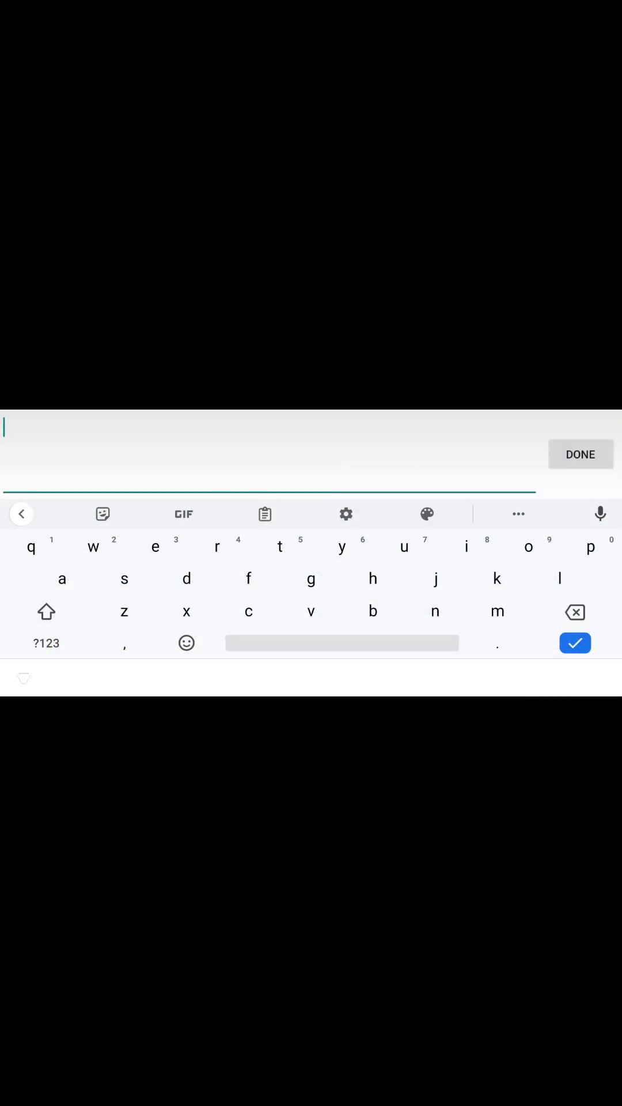
type("th")
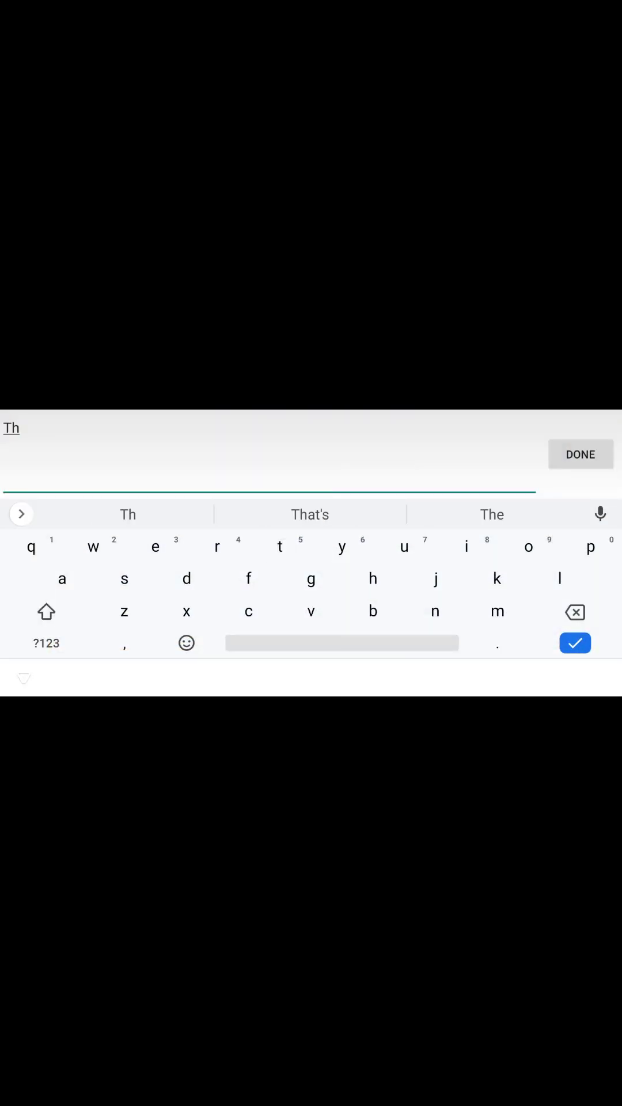
type("e")
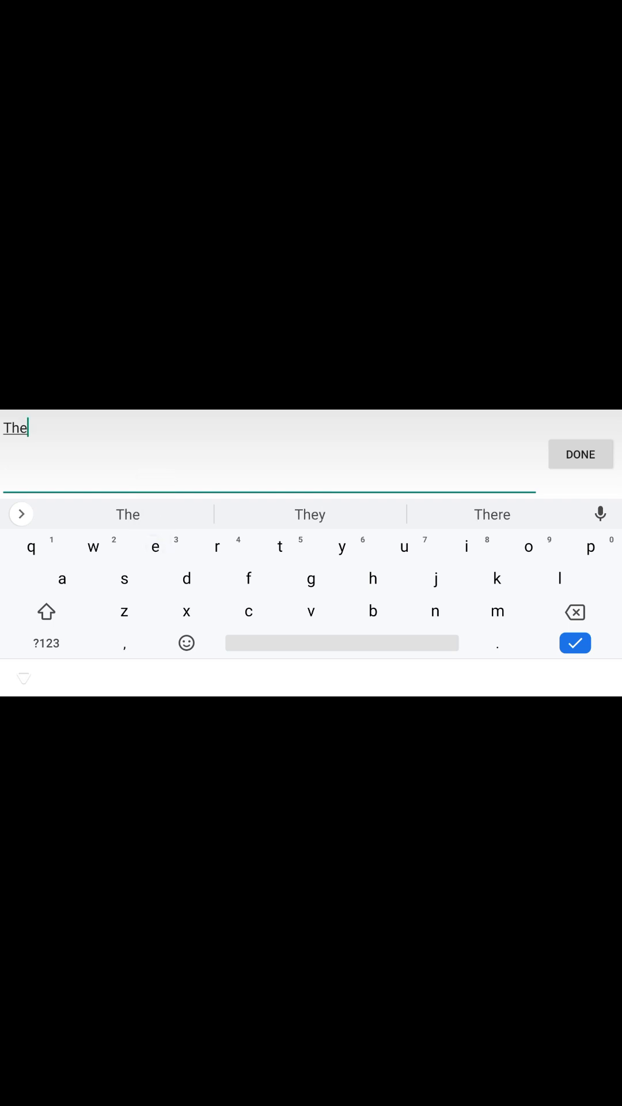
Step: Enter 'The Boss' as the title and Amosj as director, fixing a name typo
key("shift")
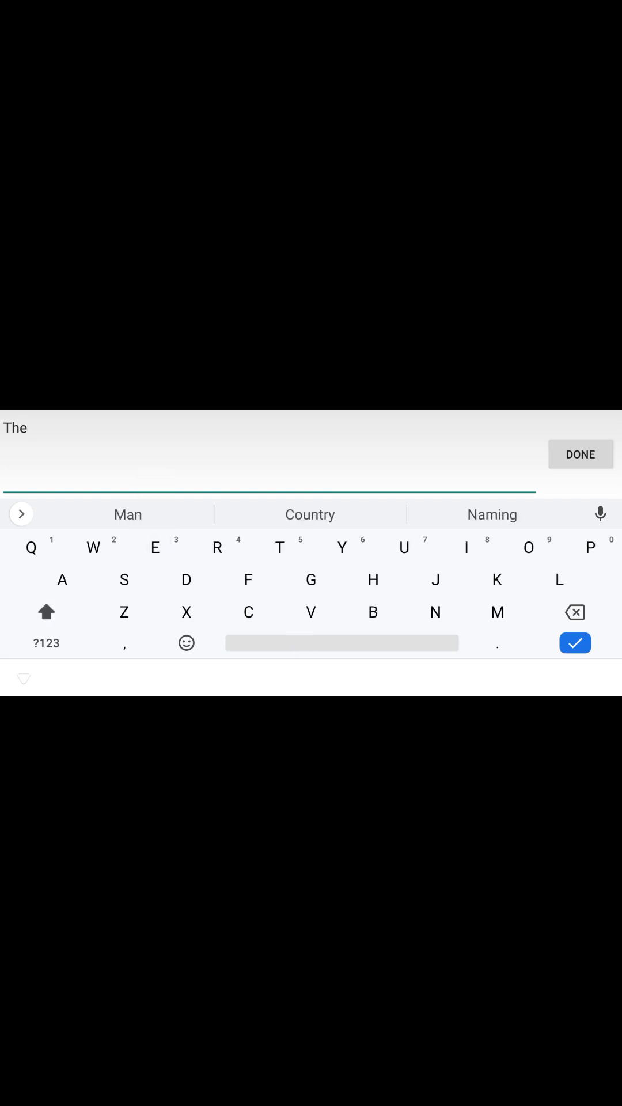
type("Bo")
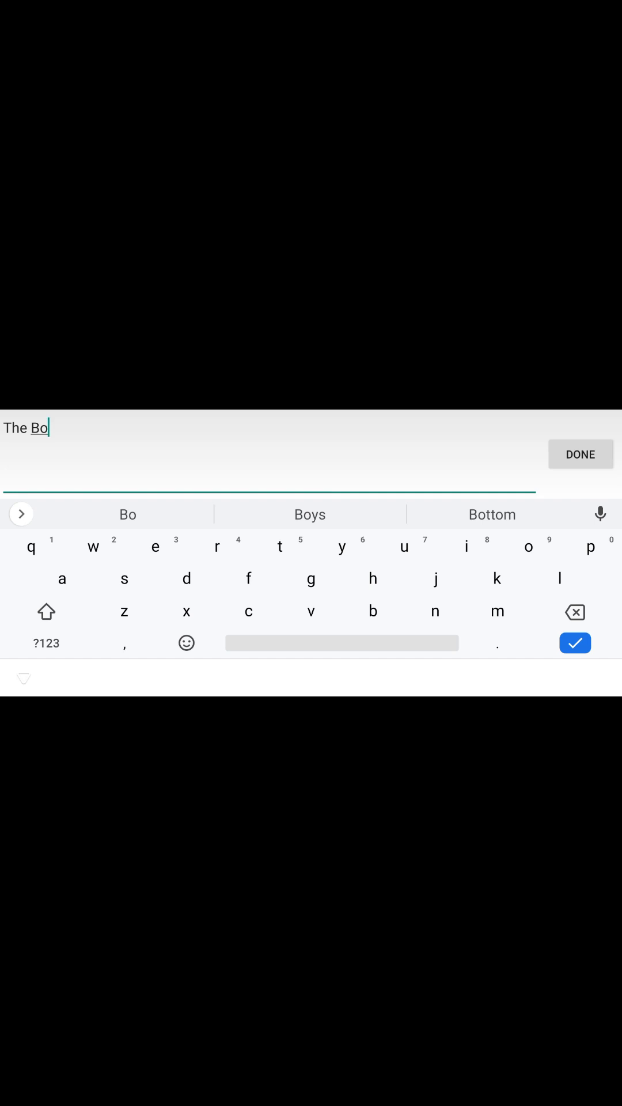
type("ss")
left_click(581, 453)
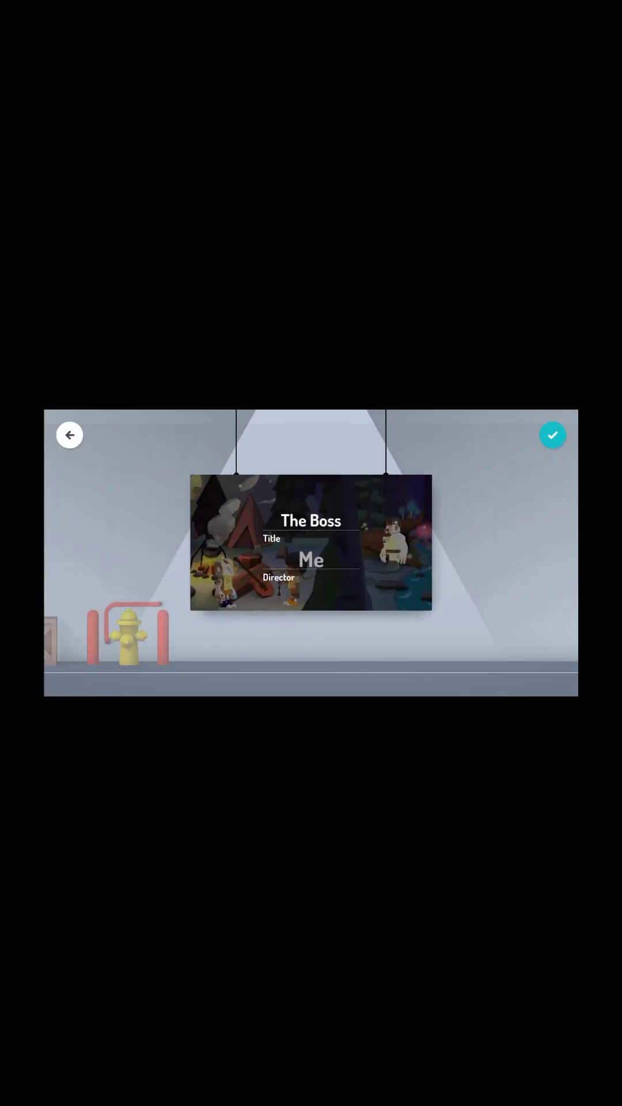
left_click(312, 563)
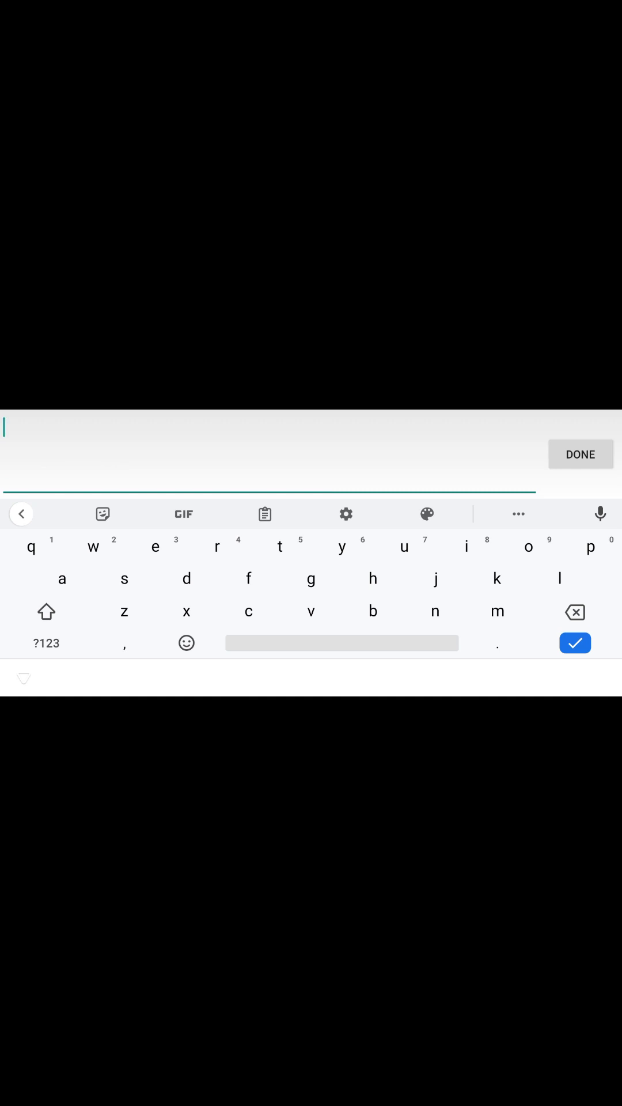
left_click(47, 611)
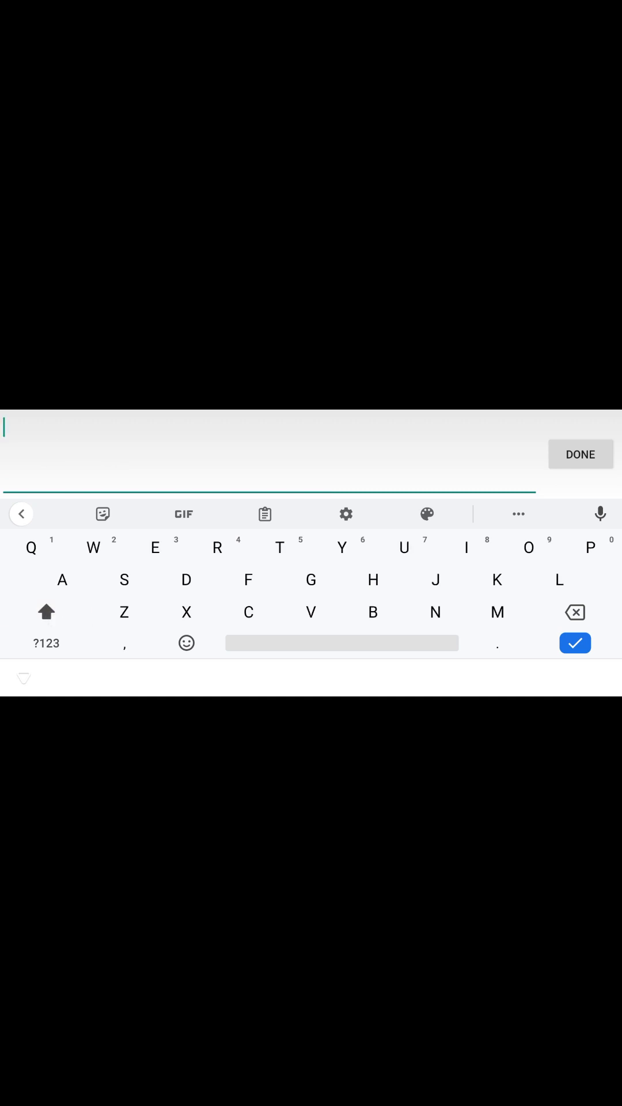
type("Mos")
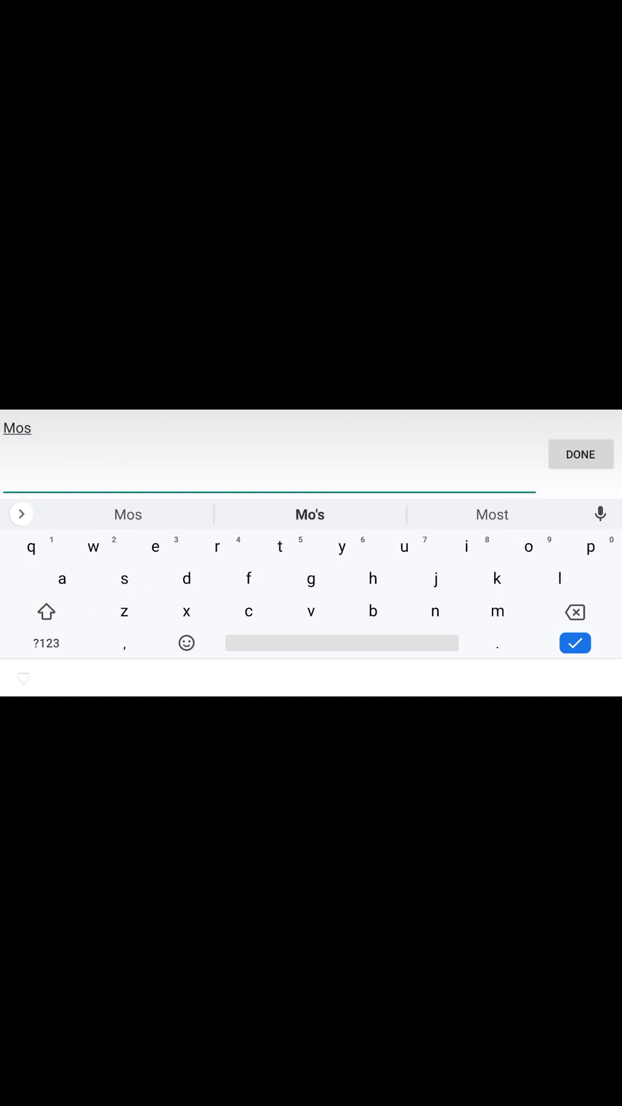
key("BackSpace")
key("BackSpace")
key("BackSpace")
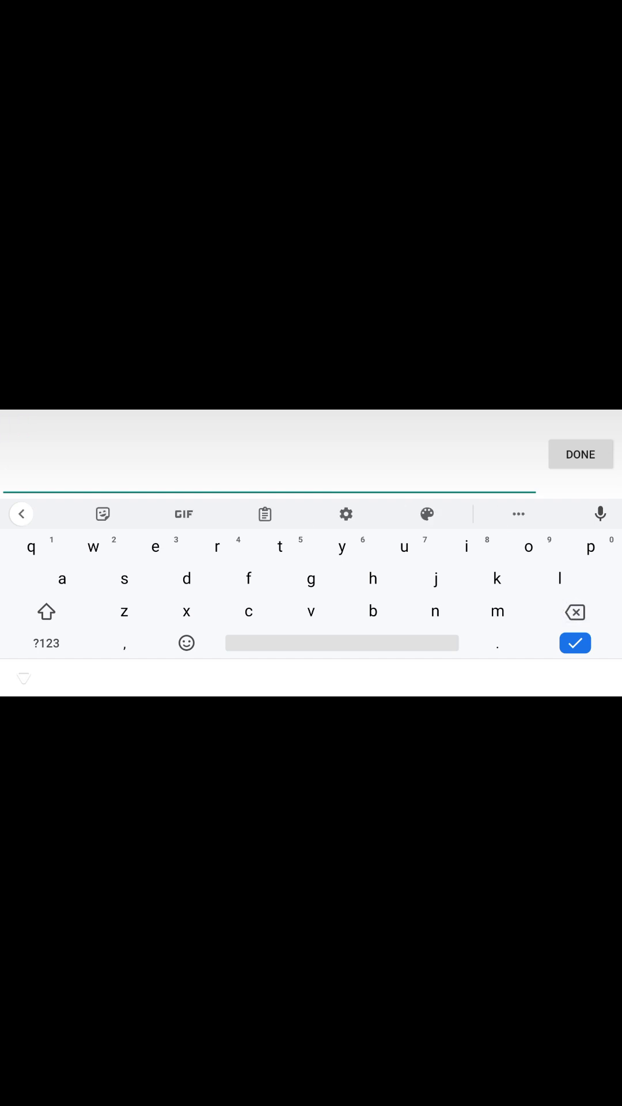
left_click(47, 612)
type("A")
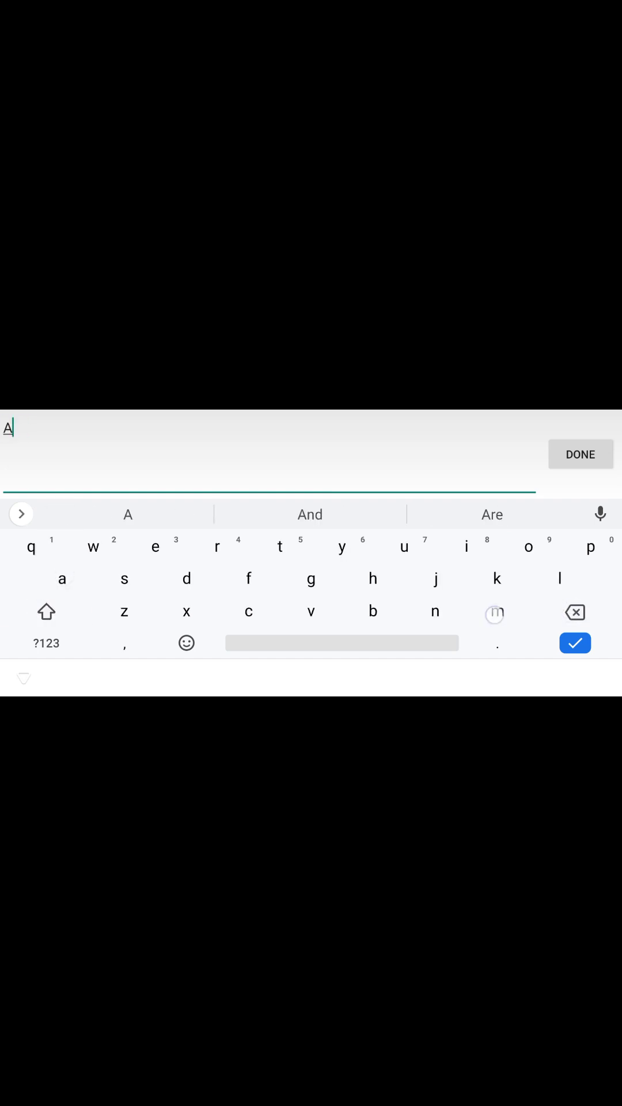
type("mos")
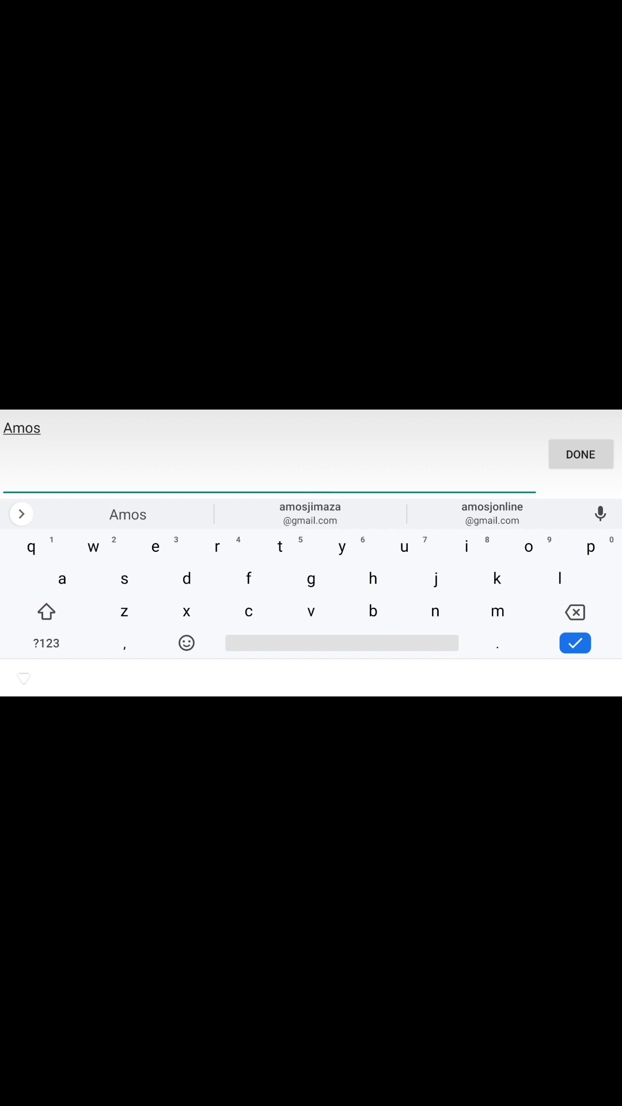
type("j")
left_click(582, 454)
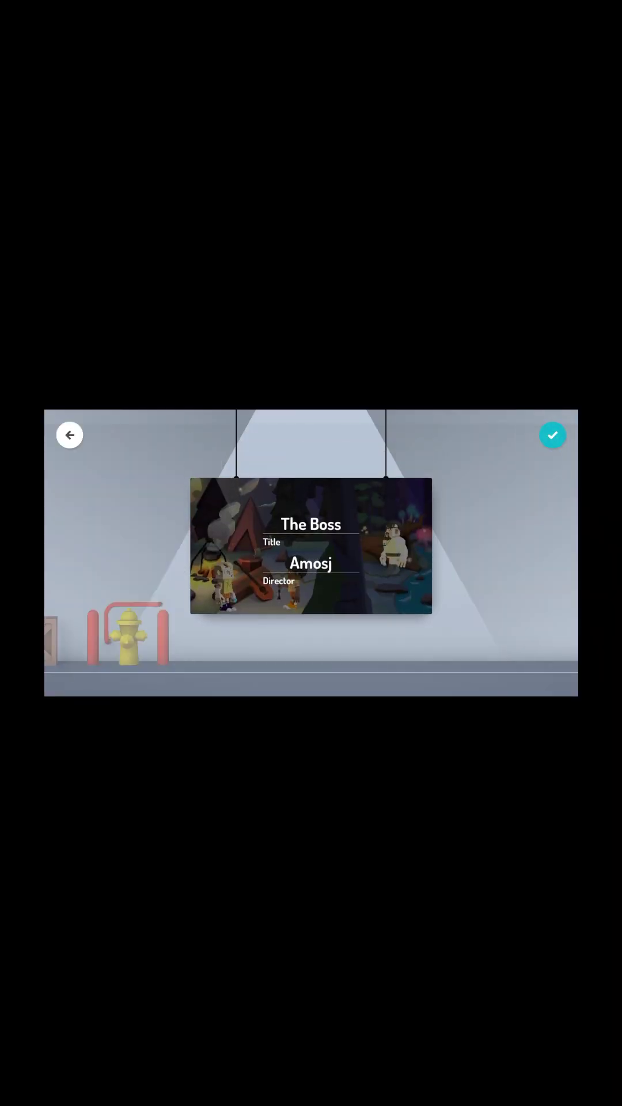